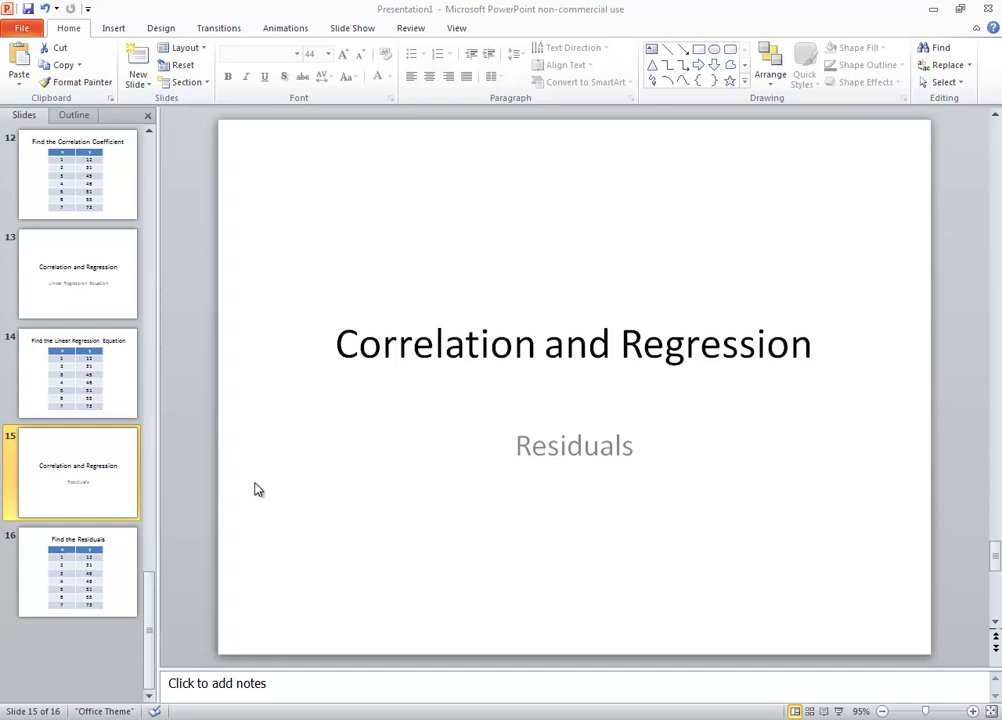
Step: Show the Find the Residuals slide (slide 16), then bring the HP Prime calculator to the front
{"action": "left_click", "coordinate": [114, 561]}
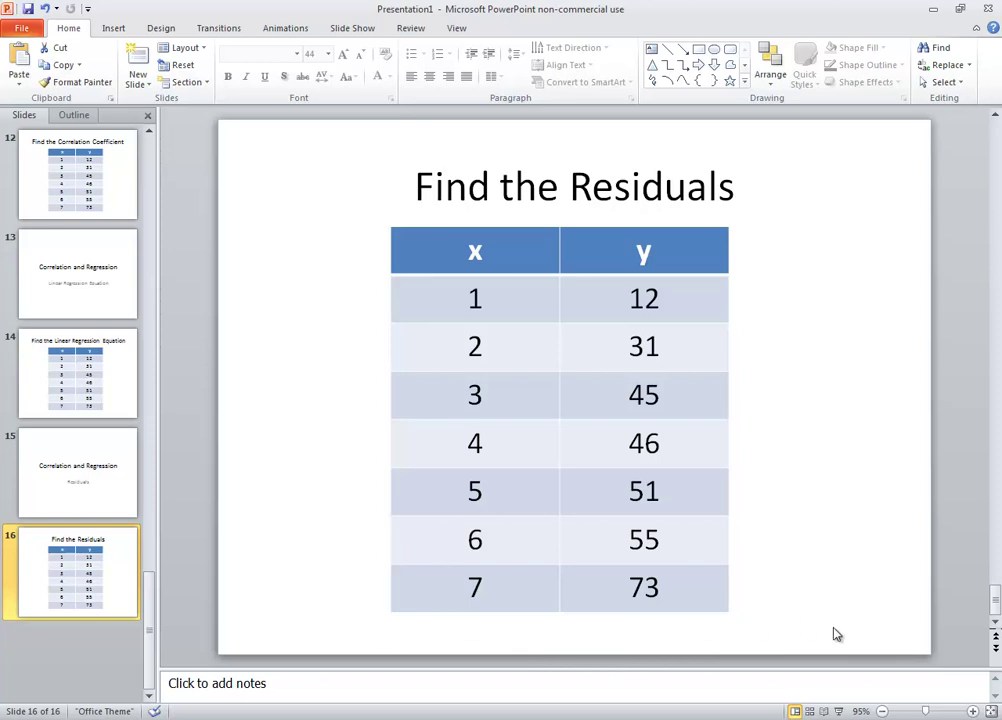
{"action": "key", "text": "alt+Tab"}
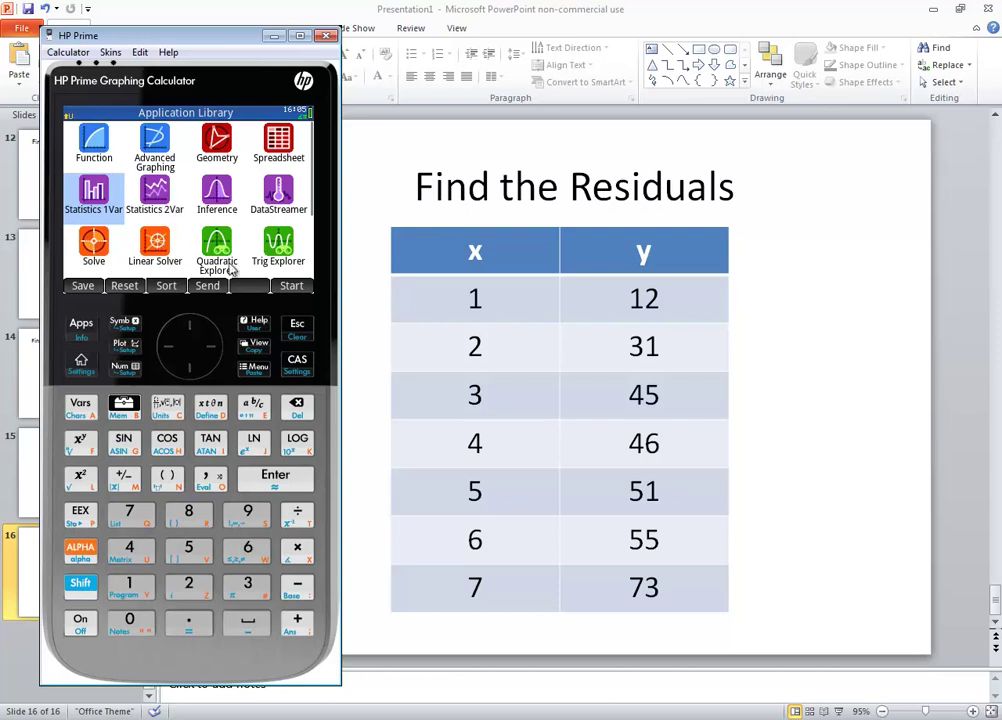
Step: Open the Statistics 2Var app's Numeric View with empty data columns C1–C4
{"action": "left_click", "coordinate": [218, 348]}
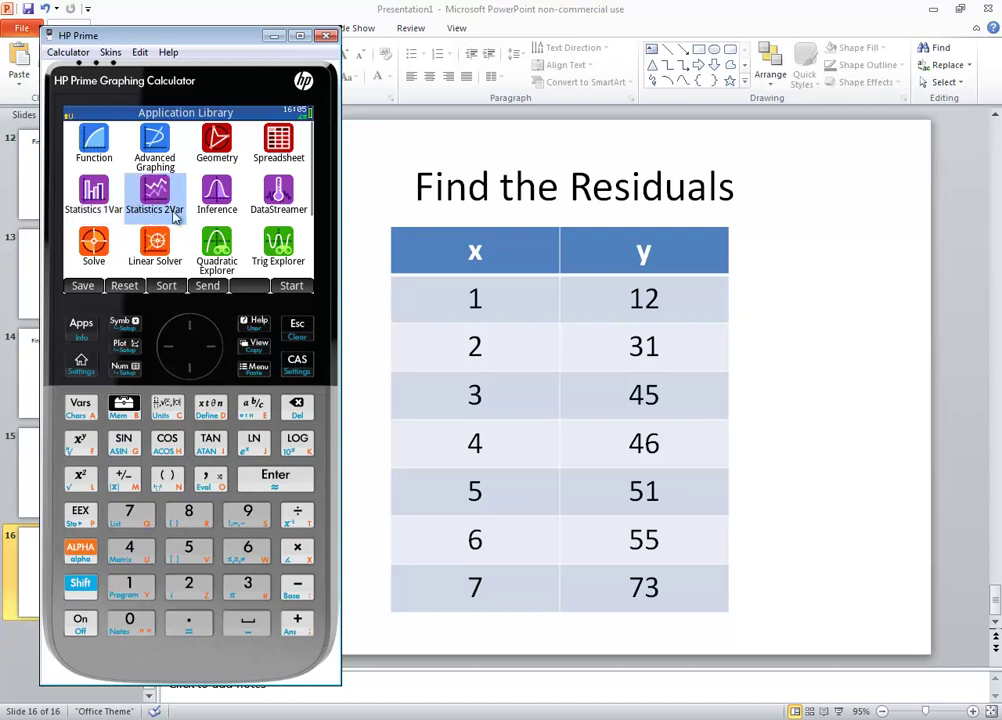
{"action": "left_click", "coordinate": [290, 472]}
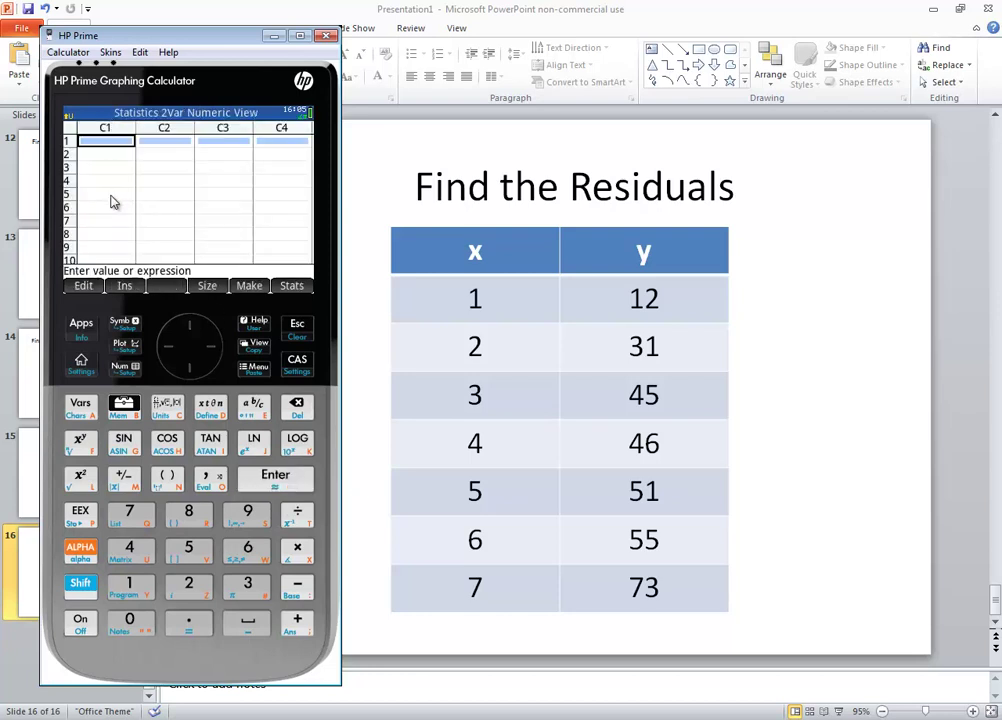
Step: Enter x values 1, 2, 3 and 4 into rows 1–4 of column C1
{"action": "left_click", "coordinate": [130, 585]}
{"action": "key", "text": "Return"}
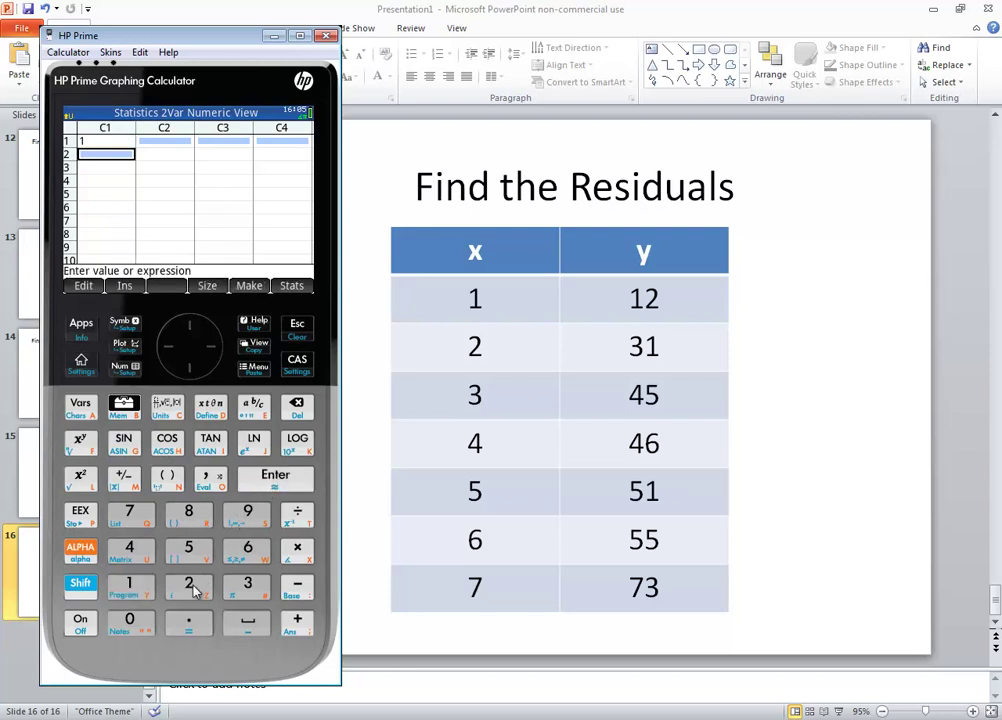
{"action": "left_click", "coordinate": [192, 588]}
{"action": "key", "text": "Return"}
{"action": "left_click", "coordinate": [245, 588]}
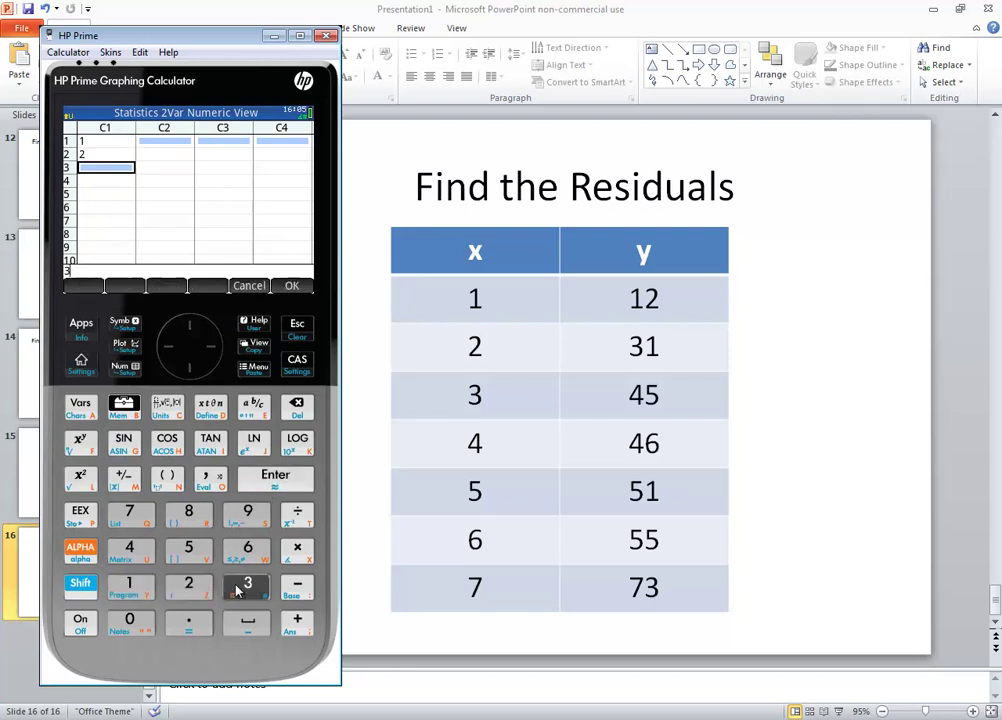
{"action": "left_click", "coordinate": [270, 483]}
{"action": "left_click", "coordinate": [130, 548]}
{"action": "left_click", "coordinate": [268, 484]}
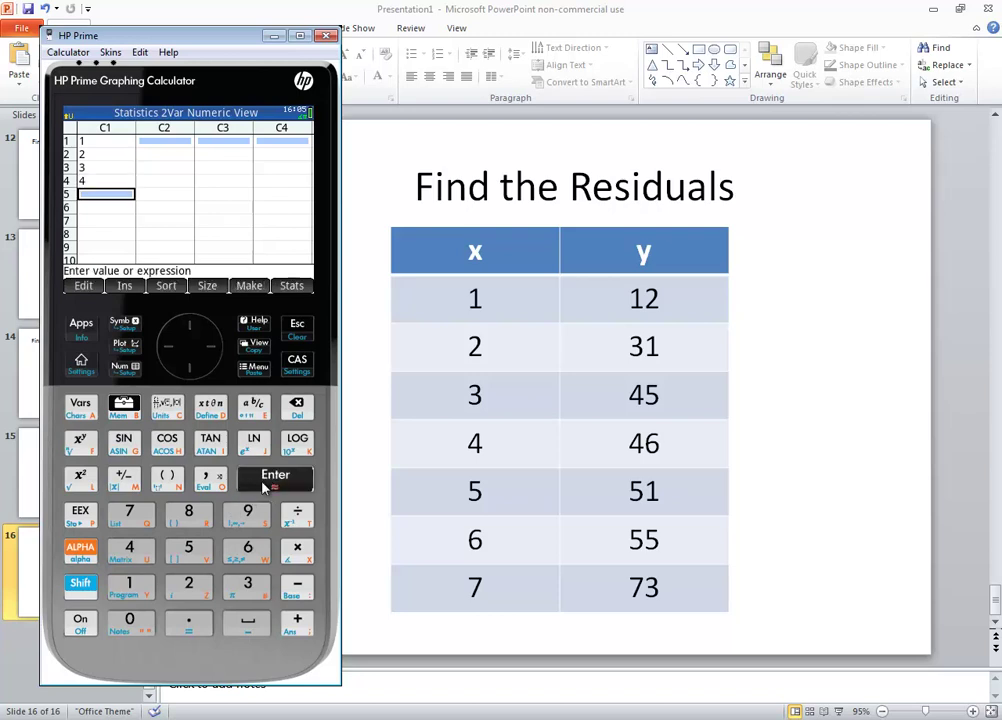
Step: Enter x values 5, 6 and 7 into C1 and move to row 1 of C2
{"action": "left_click", "coordinate": [188, 548]}
{"action": "left_click", "coordinate": [270, 484]}
{"action": "left_click", "coordinate": [247, 548]}
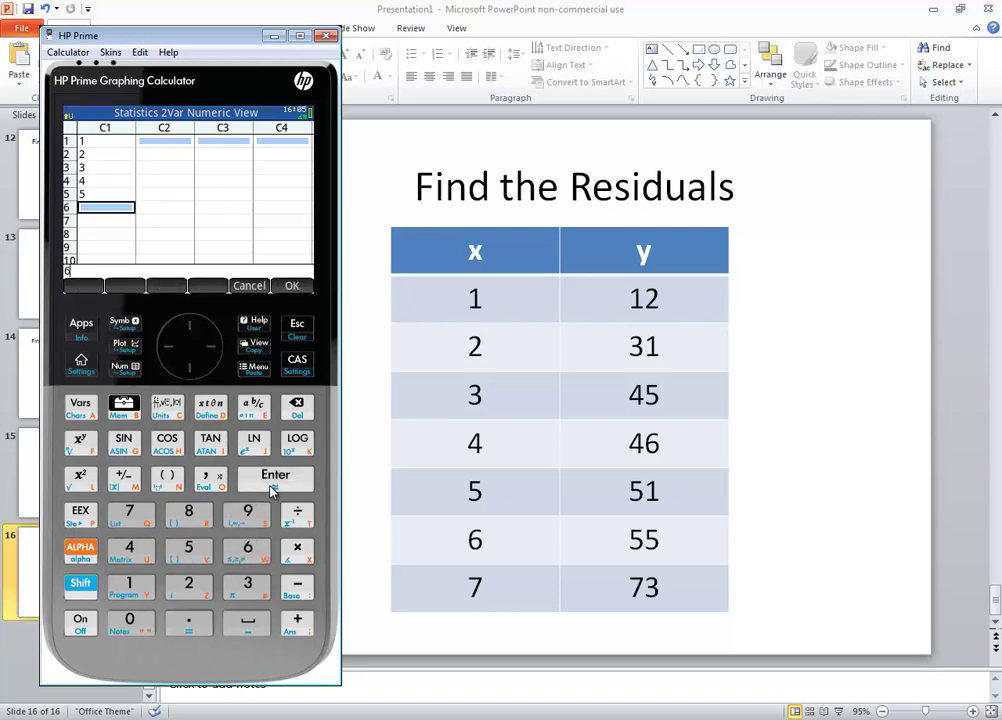
{"action": "left_click", "coordinate": [270, 484]}
{"action": "left_click", "coordinate": [129, 511]}
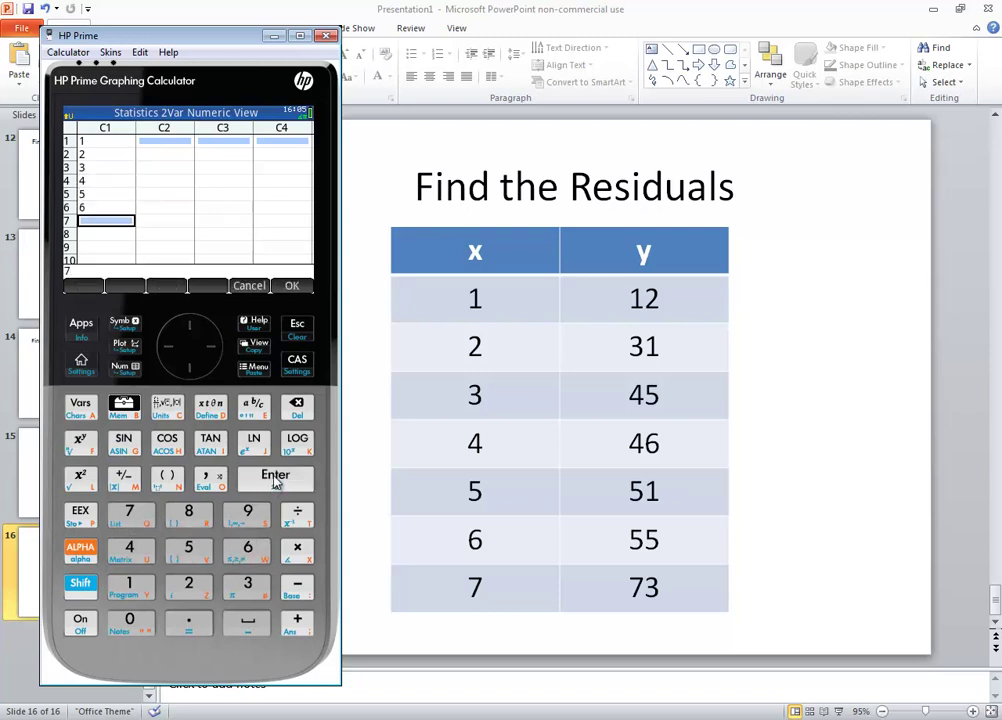
{"action": "left_click", "coordinate": [275, 481]}
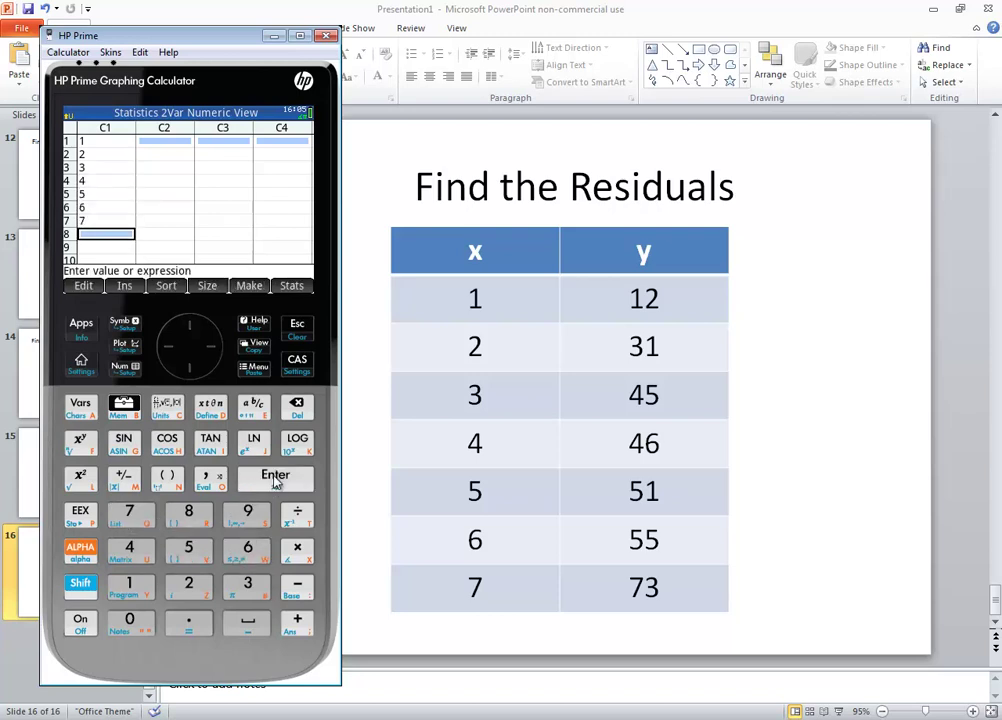
{"action": "left_click", "coordinate": [213, 352]}
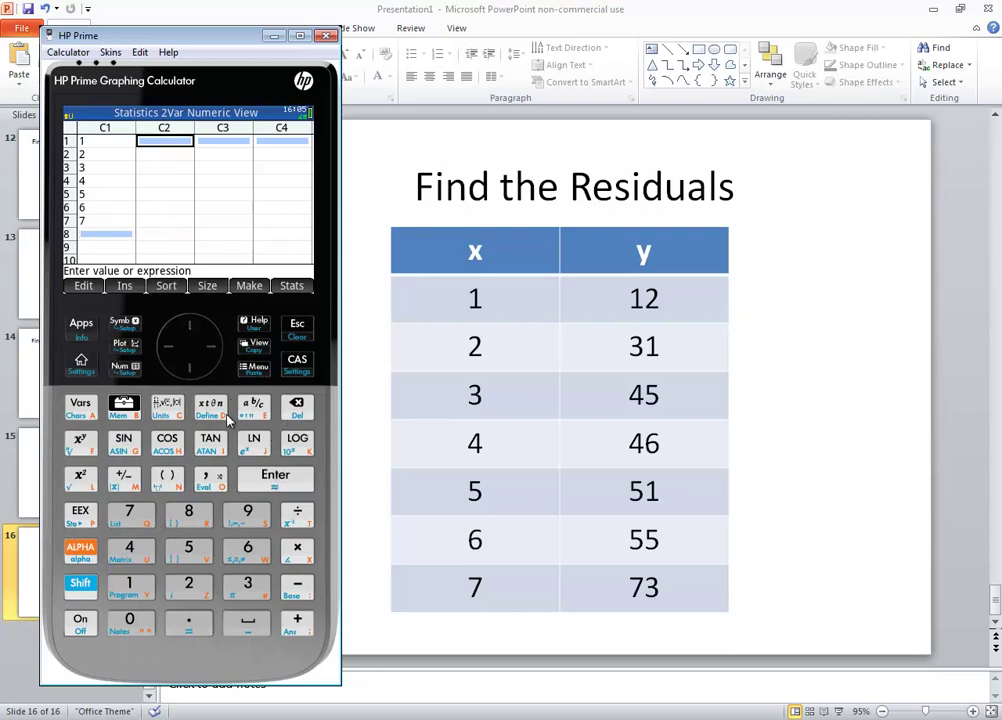
Step: Enter y values 12, 31, 45 and 46 into rows 1–4 of column C2
{"action": "left_click", "coordinate": [129, 583]}
{"action": "left_click", "coordinate": [188, 583]}
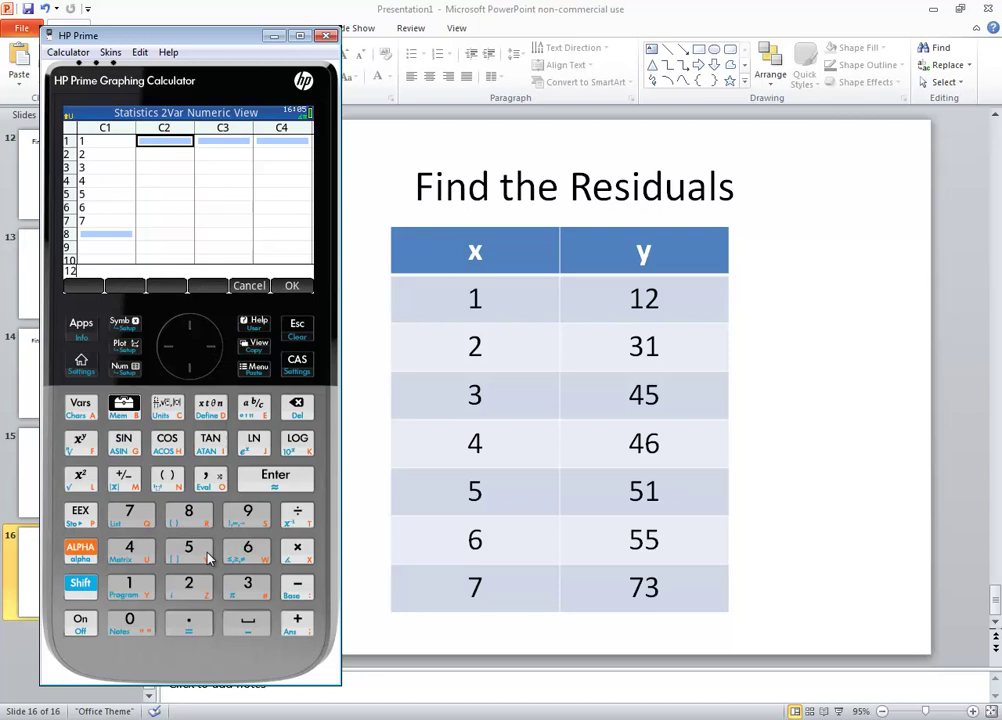
{"action": "left_click", "coordinate": [207, 373]}
{"action": "left_click", "coordinate": [247, 583]}
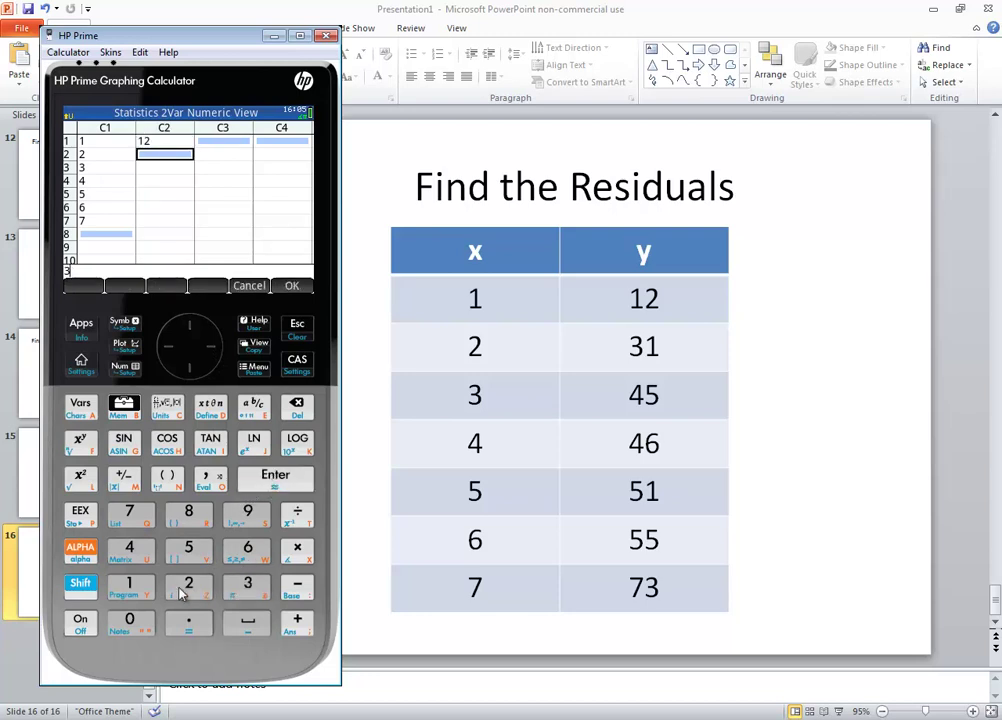
{"action": "left_click", "coordinate": [129, 583]}
{"action": "left_click", "coordinate": [275, 475]}
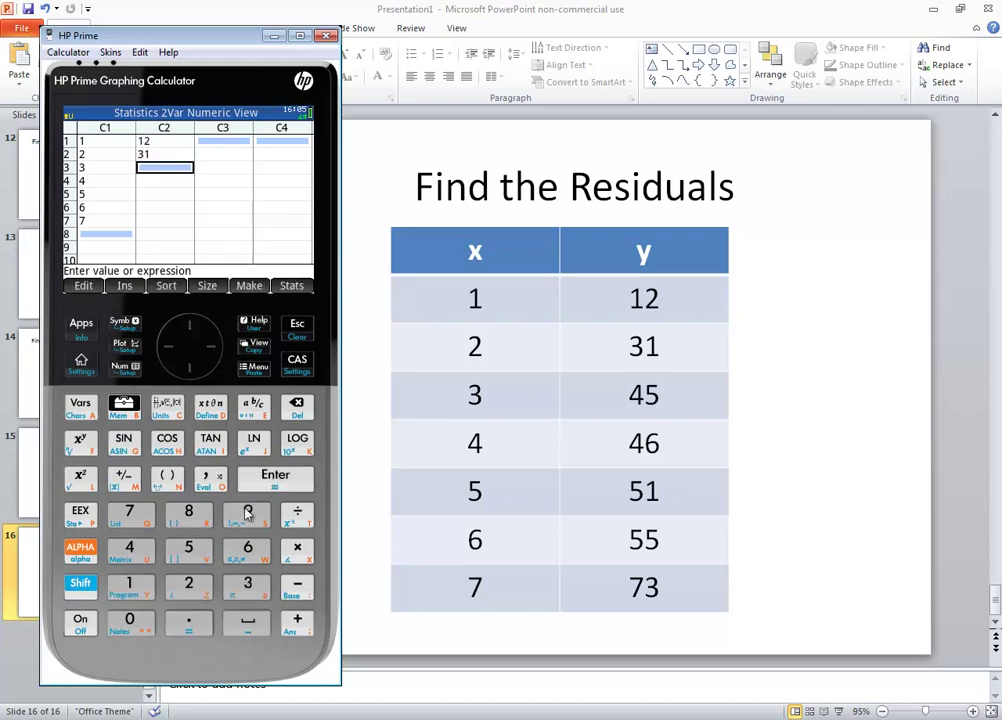
{"action": "left_click", "coordinate": [129, 547]}
{"action": "left_click", "coordinate": [188, 547]}
{"action": "left_click", "coordinate": [285, 478]}
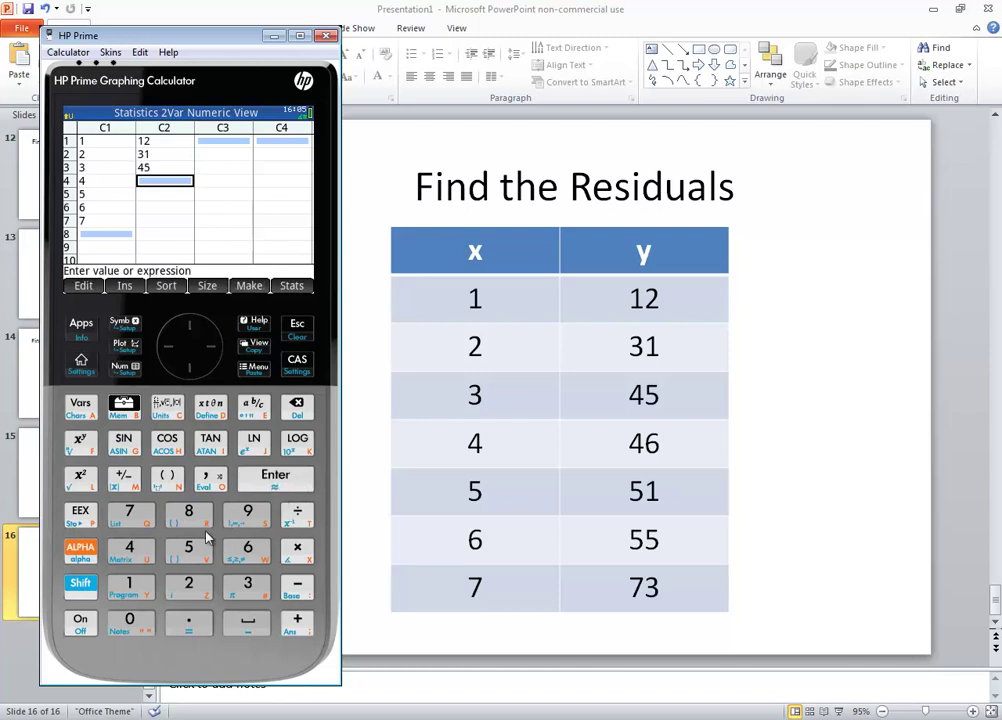
{"action": "left_click", "coordinate": [129, 547]}
{"action": "left_click", "coordinate": [247, 547]}
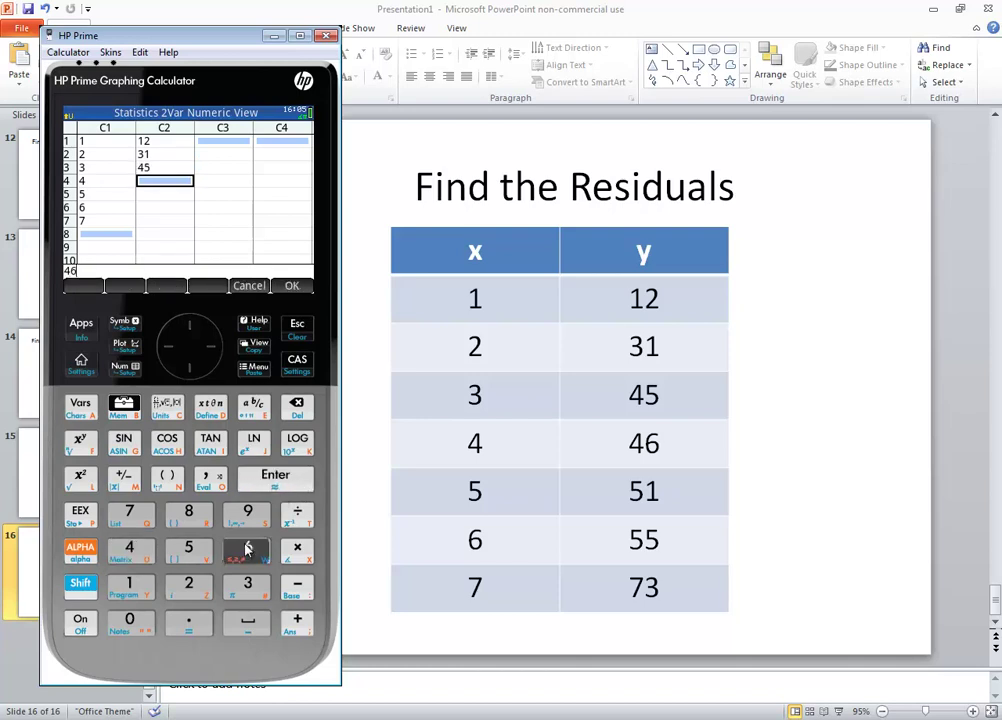
{"action": "left_click", "coordinate": [261, 489]}
Step: Enter the remaining y values 51, 55 and 73 into rows 5–7 of C2
{"action": "left_click", "coordinate": [188, 547]}
{"action": "left_click", "coordinate": [138, 586]}
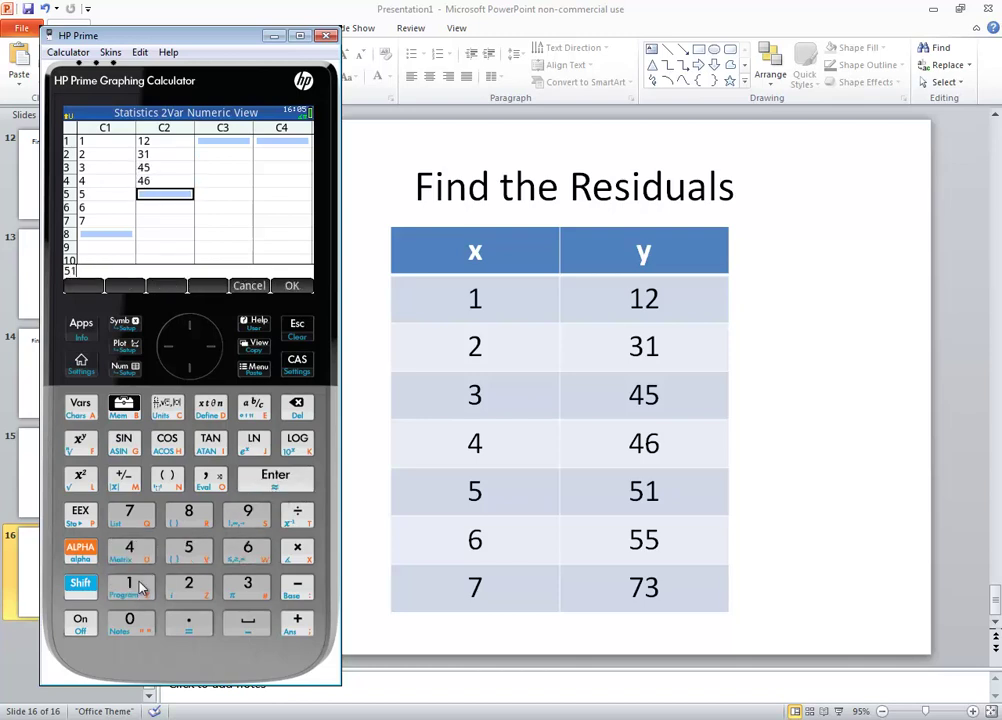
{"action": "left_click", "coordinate": [266, 476]}
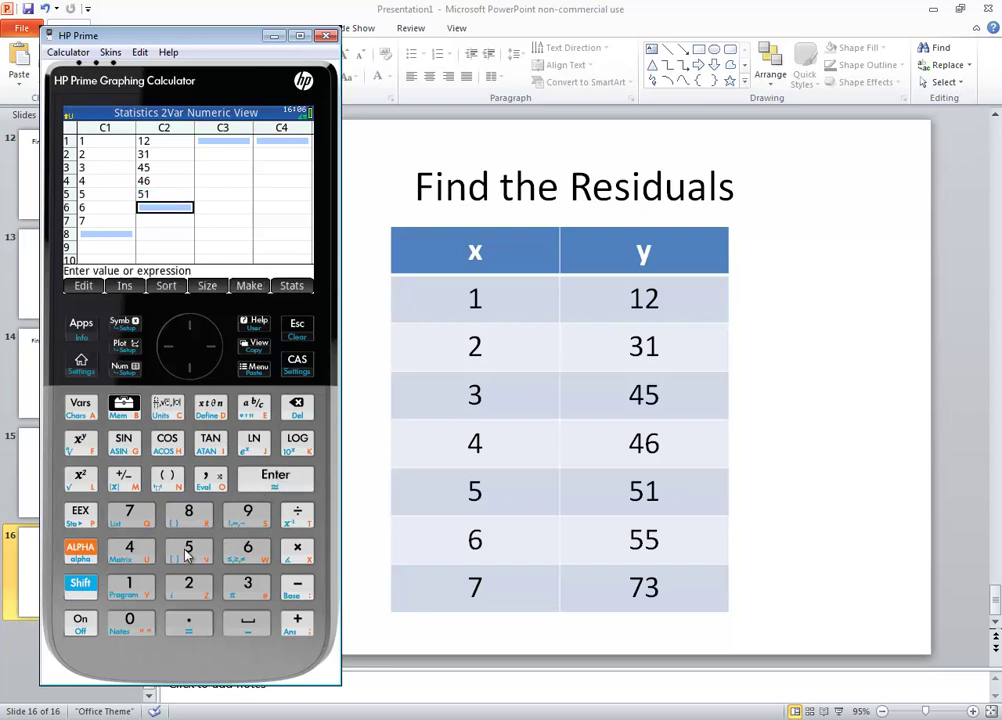
{"action": "left_click", "coordinate": [188, 550]}
{"action": "left_click", "coordinate": [188, 550]}
{"action": "left_click", "coordinate": [270, 476]}
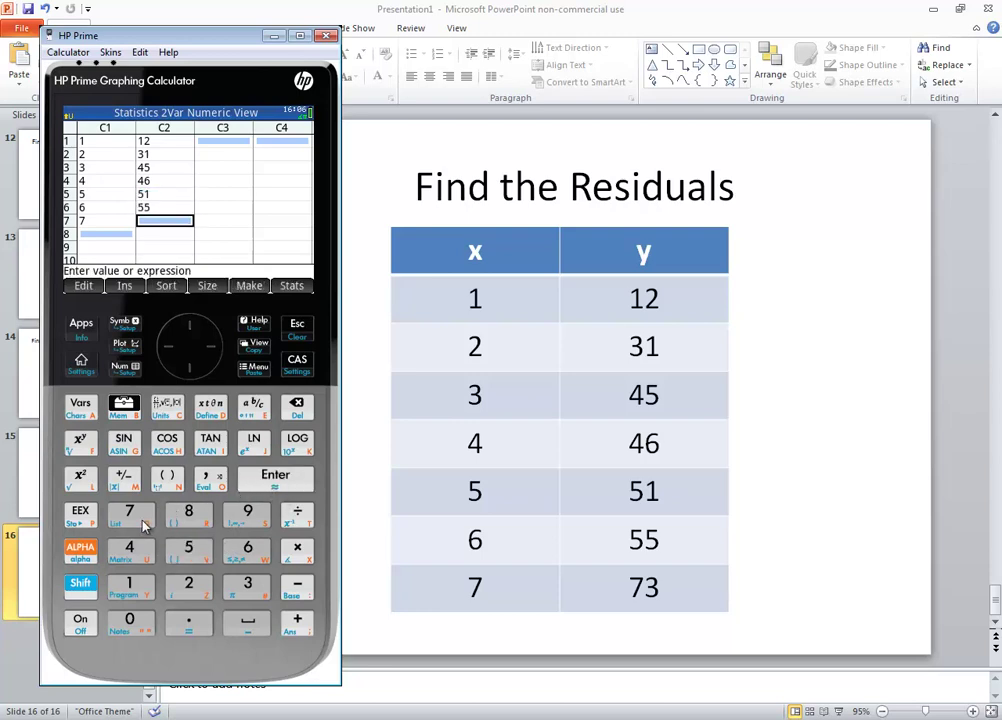
{"action": "left_click", "coordinate": [140, 520]}
{"action": "left_click", "coordinate": [258, 585]}
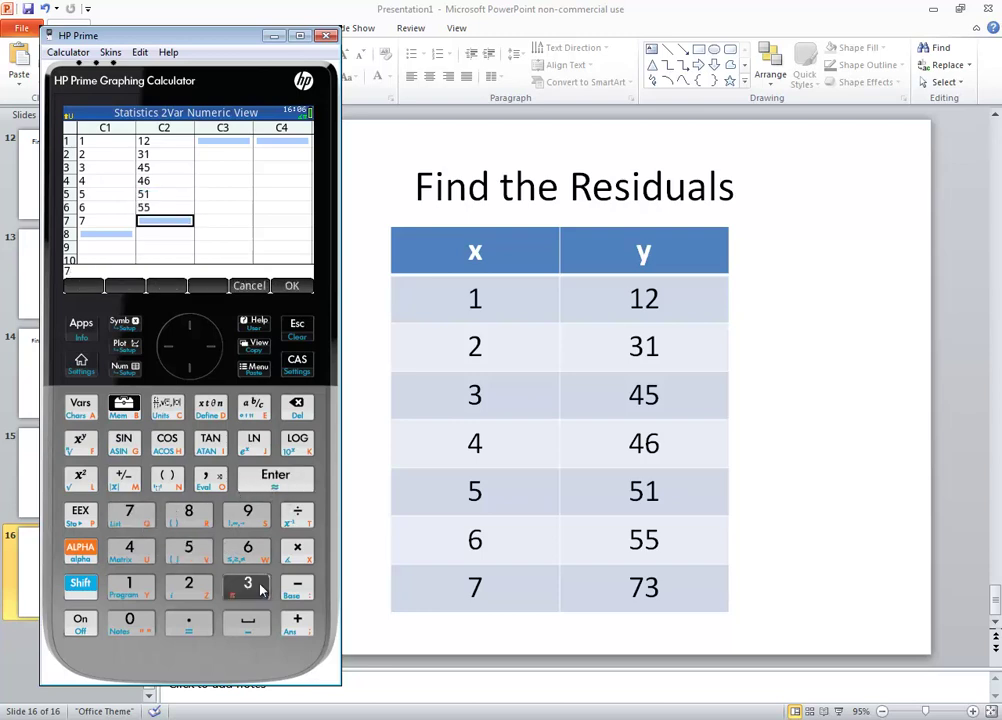
{"action": "left_click", "coordinate": [273, 484]}
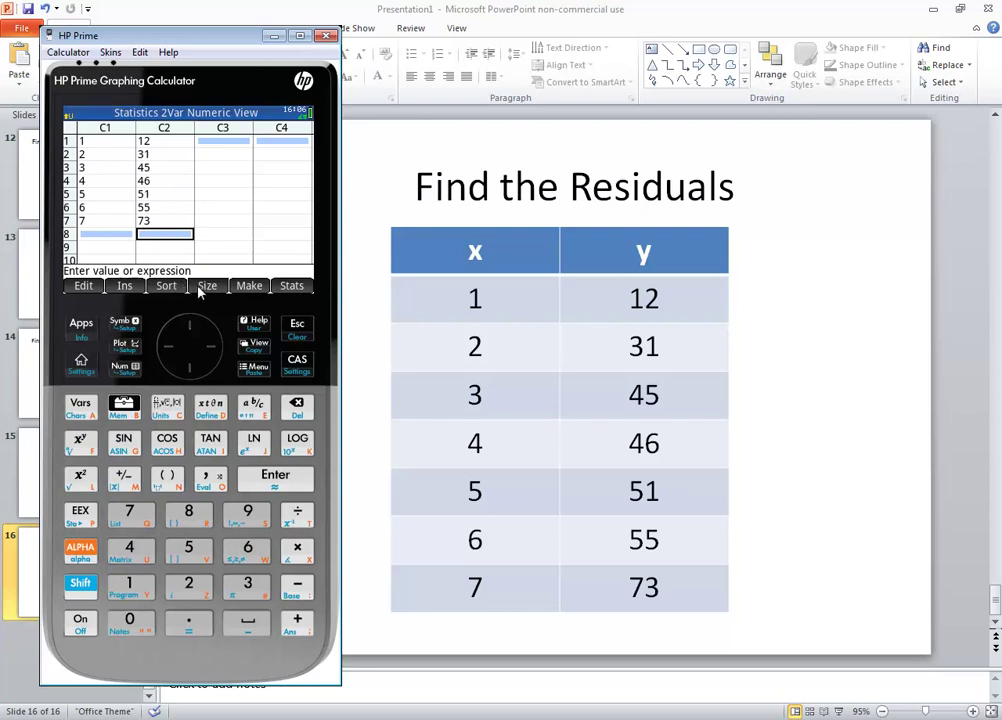
{"action": "left_click", "coordinate": [291, 286]}
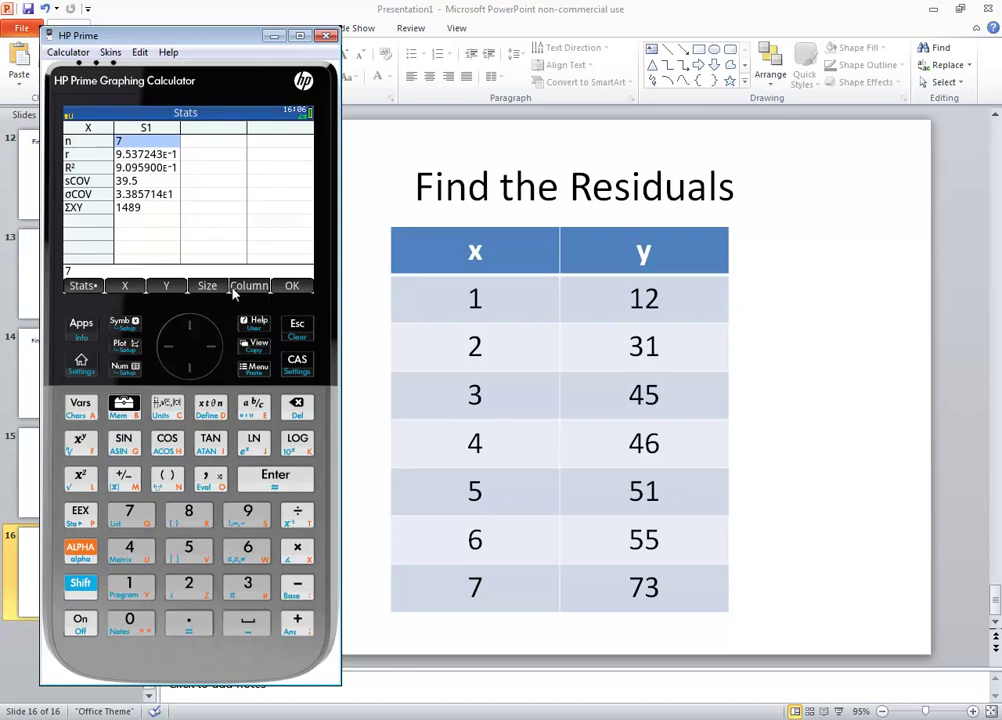
{"action": "left_click", "coordinate": [310, 287]}
{"action": "left_click", "coordinate": [292, 285]}
{"action": "left_click", "coordinate": [250, 285]}
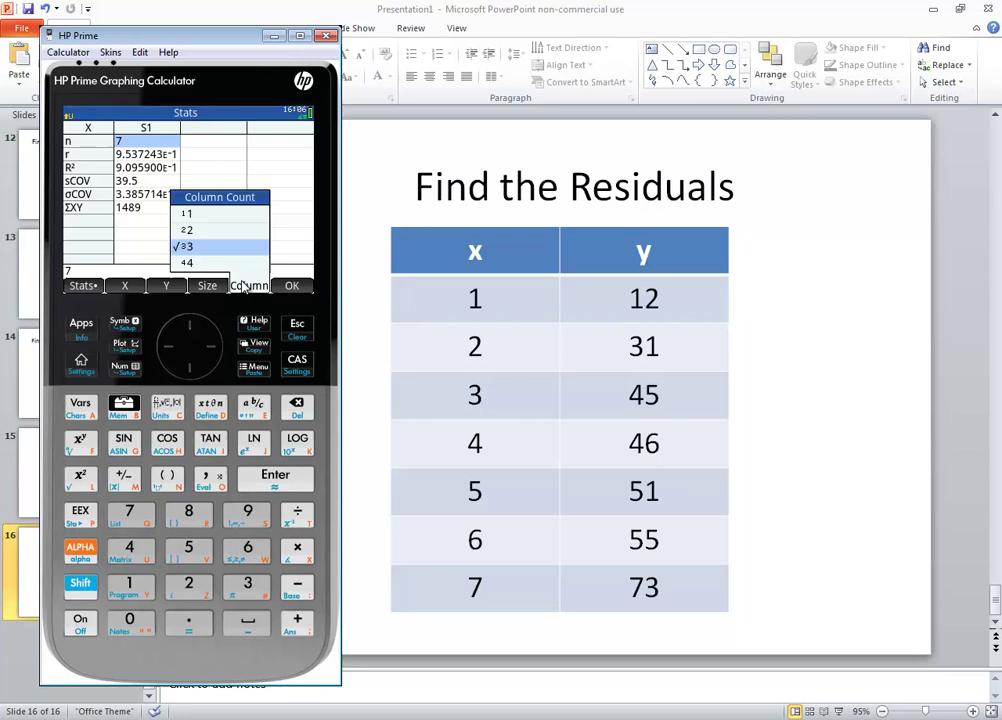
{"action": "left_click", "coordinate": [192, 232]}
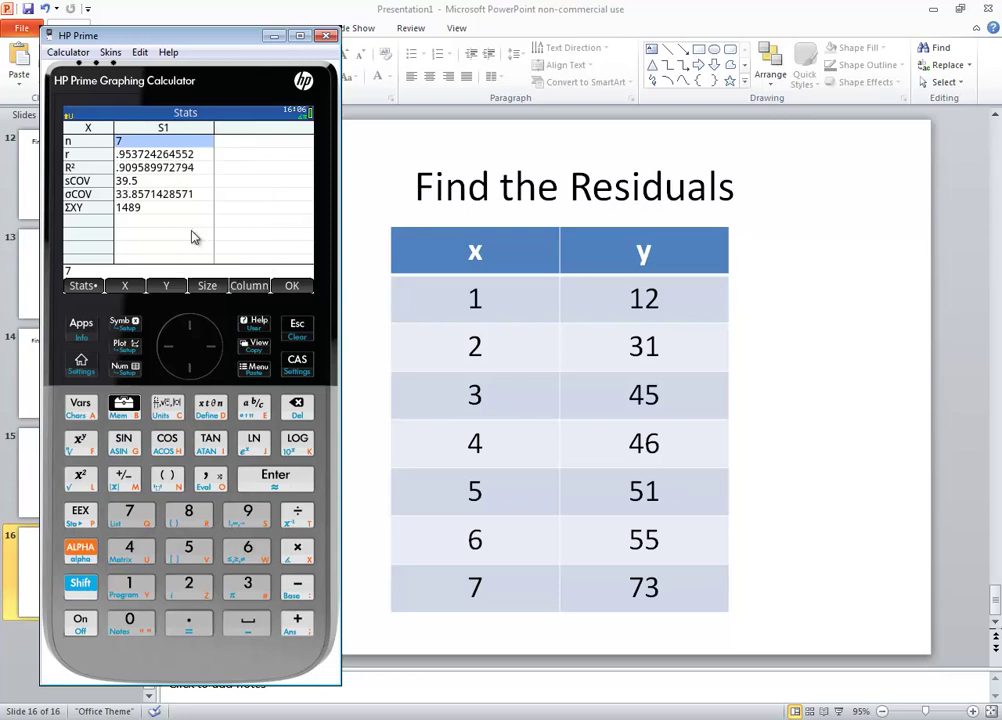
{"action": "left_click", "coordinate": [291, 287]}
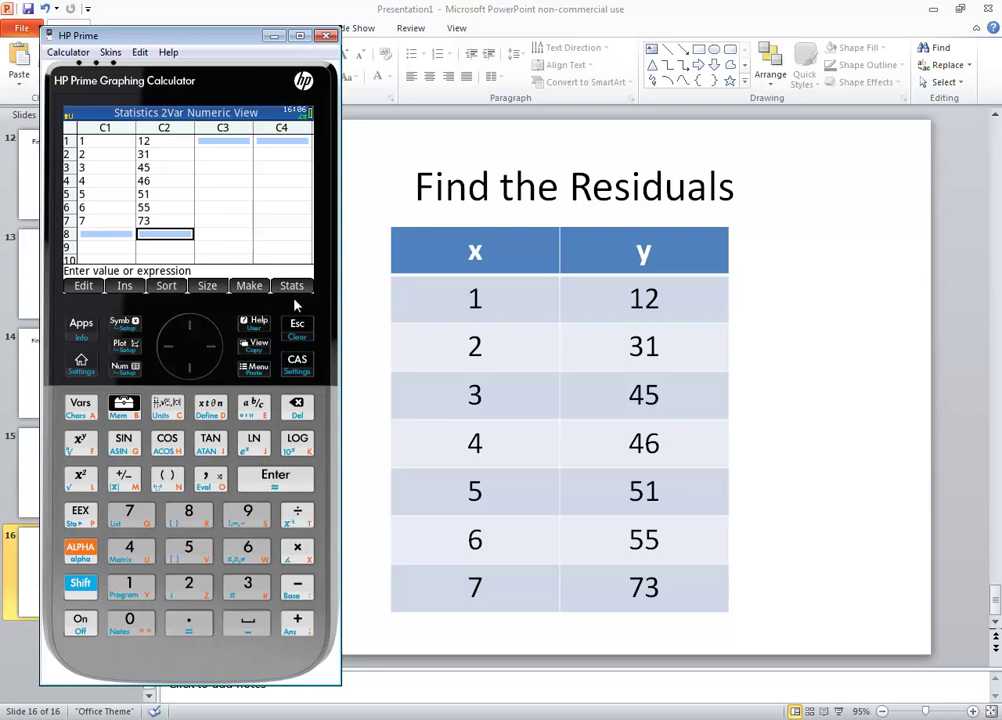
Step: Check S1's linear fit 8.46428571429*X+10.8571428571, then go to the blank home screen
{"action": "left_click", "coordinate": [125, 323]}
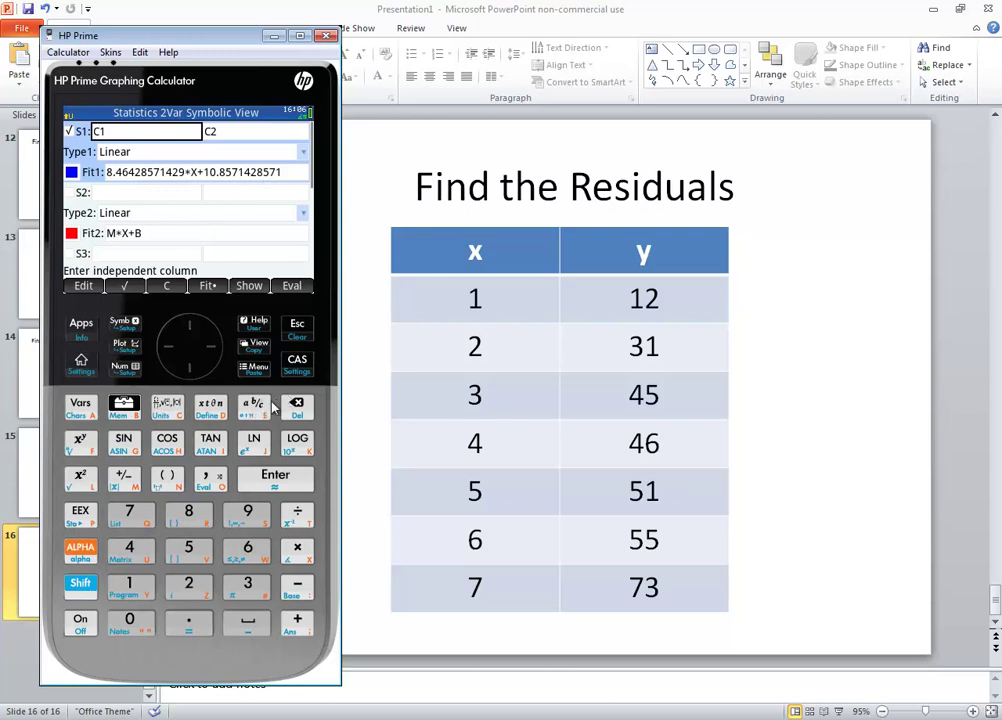
{"action": "left_click", "coordinate": [81, 362]}
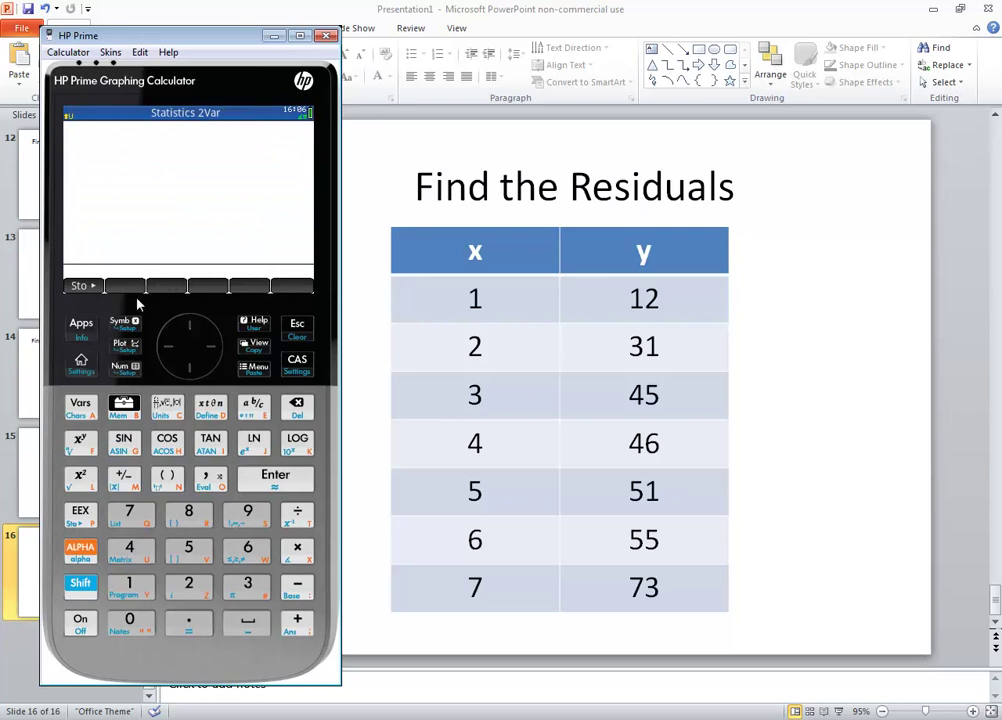
Step: Insert Resid() on the home entry line from the Statistics 2Var app functions
{"action": "left_click", "coordinate": [124, 404]}
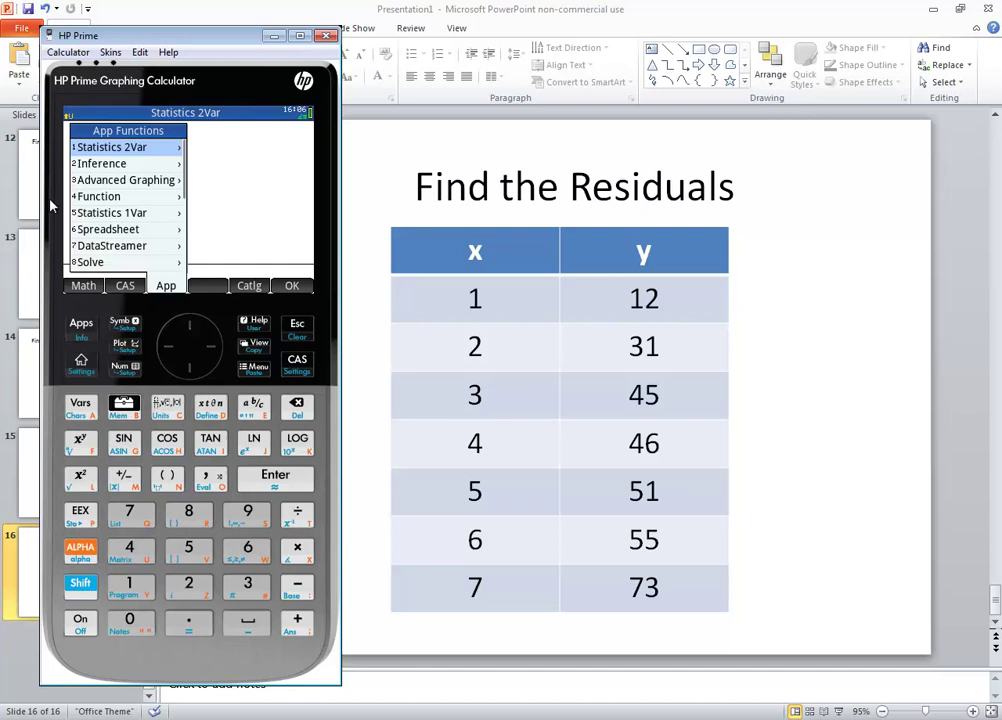
{"action": "left_click", "coordinate": [84, 286]}
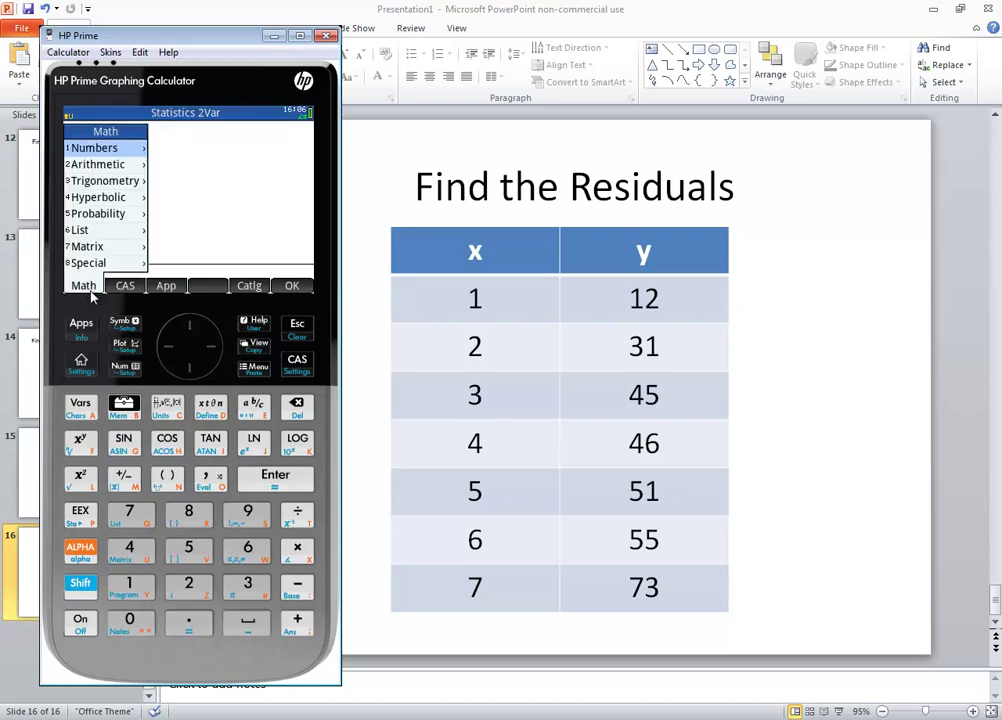
{"action": "left_click", "coordinate": [166, 286]}
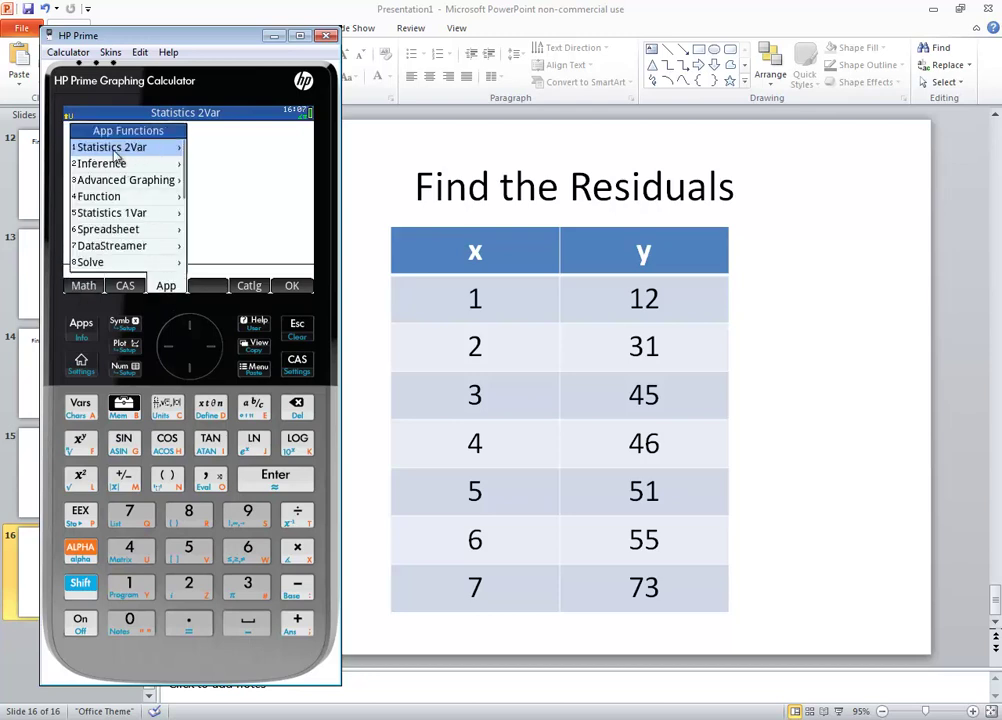
{"action": "left_click", "coordinate": [213, 355]}
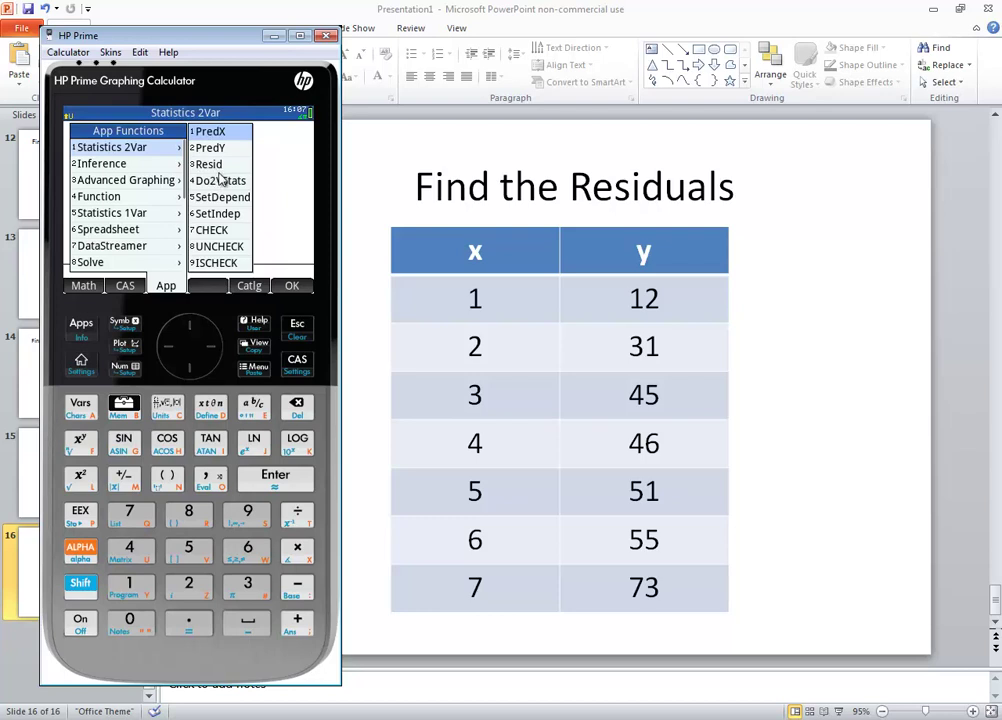
{"action": "left_click", "coordinate": [246, 588]}
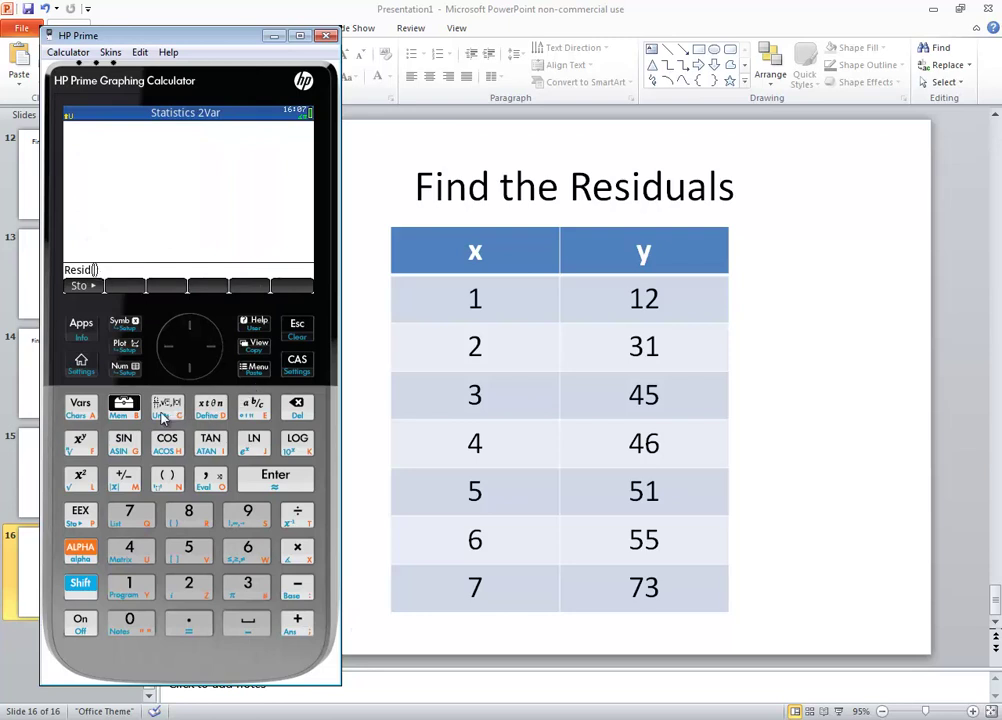
Step: Complete Resid(S1) with the Symbolic variable S1 and evaluate it, giving -7.3214285714, 3.2142857143, 8.75…
{"action": "left_click", "coordinate": [80, 406]}
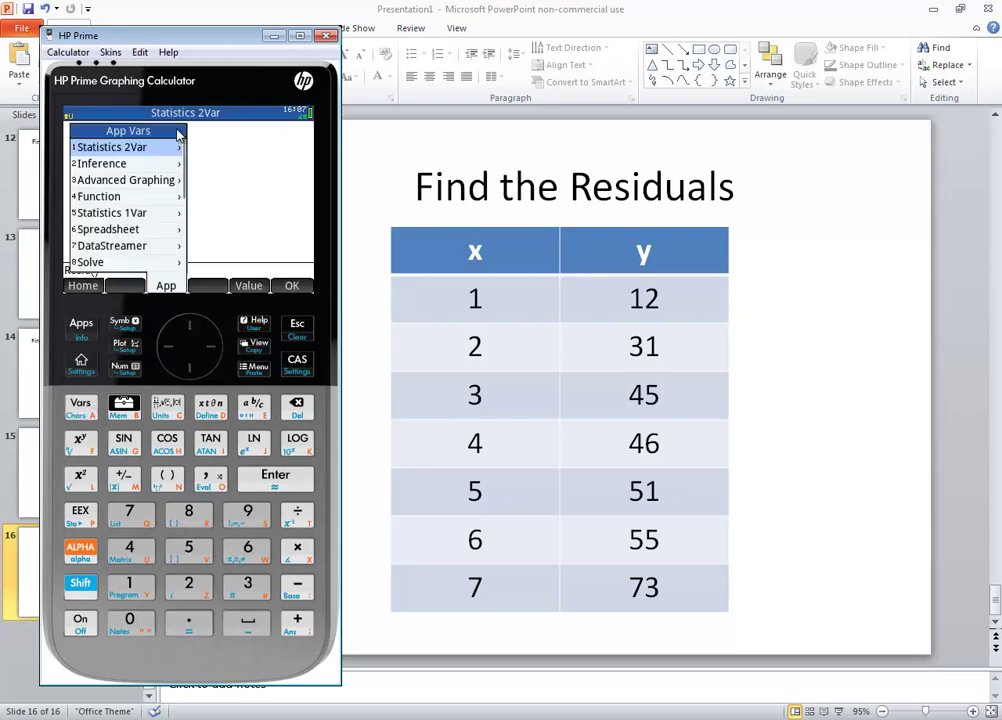
{"action": "left_click", "coordinate": [214, 347]}
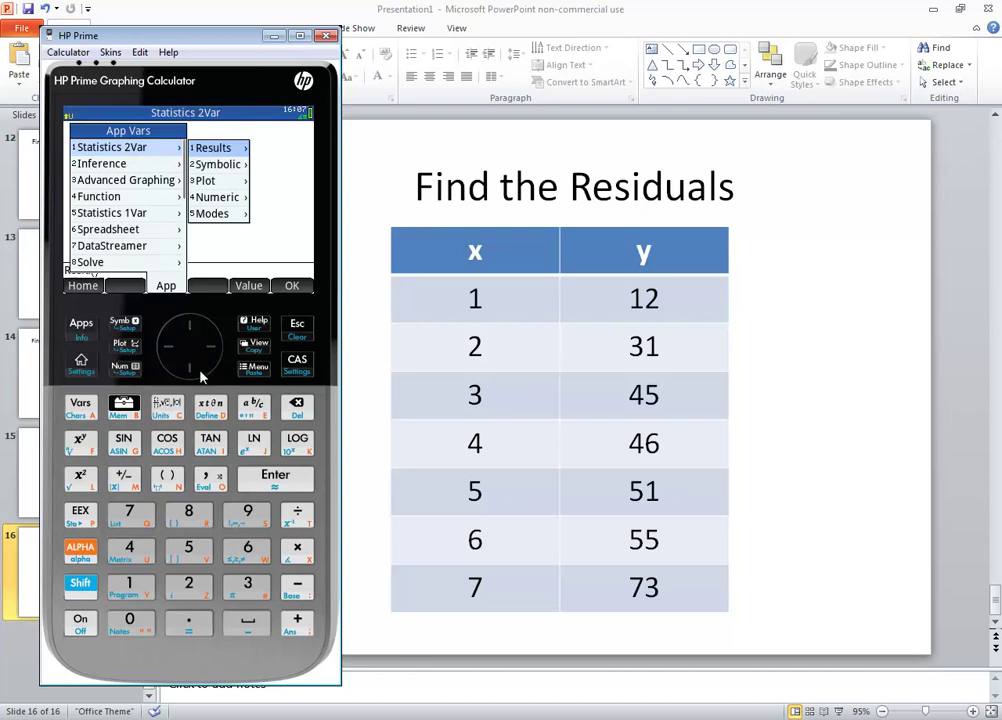
{"action": "left_click", "coordinate": [189, 368]}
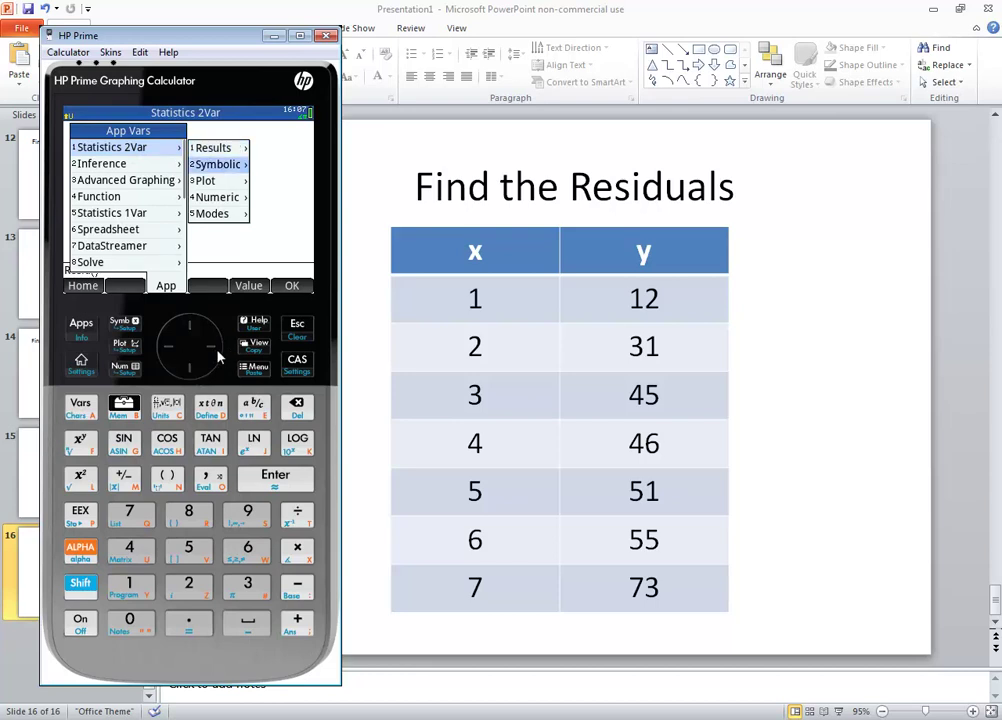
{"action": "left_click", "coordinate": [217, 350]}
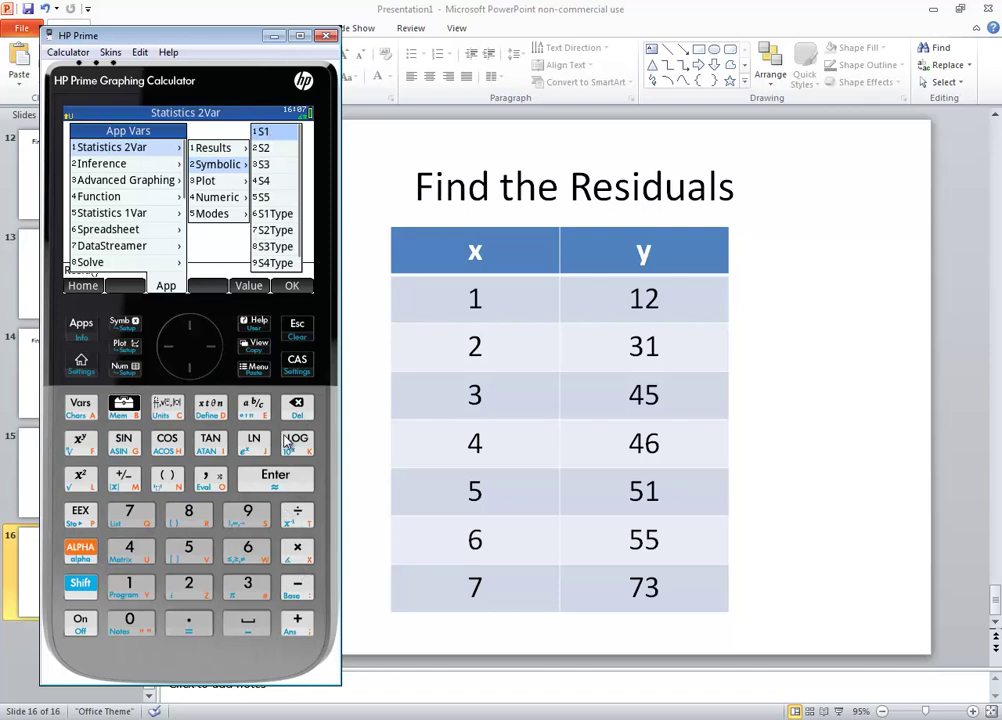
{"action": "left_click", "coordinate": [277, 482]}
{"action": "left_click", "coordinate": [277, 484]}
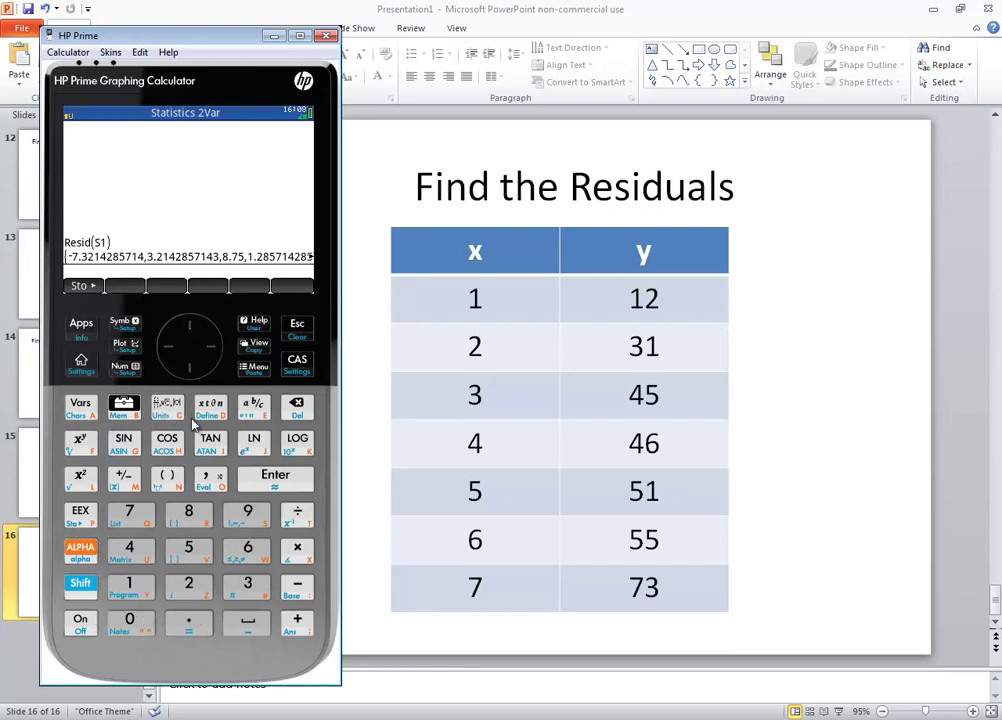
Step: Start storing the last answer and browse the Statistics 2Var variables down to Numeric
{"action": "left_click", "coordinate": [83, 288]}
{"action": "left_click", "coordinate": [82, 405]}
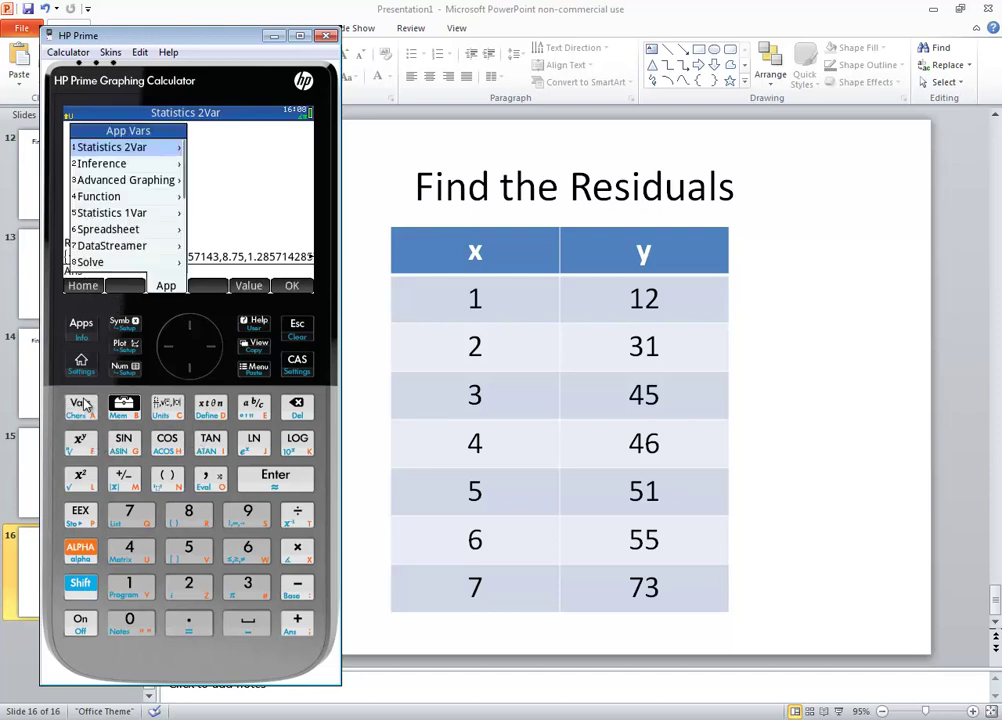
{"action": "left_click", "coordinate": [217, 357]}
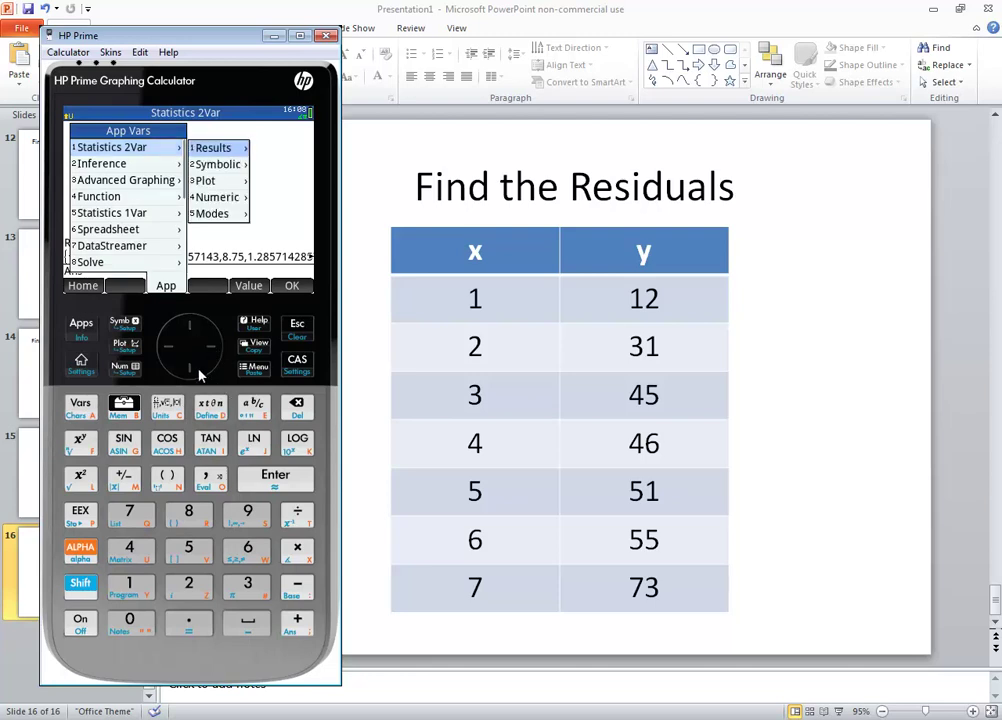
{"action": "left_click", "coordinate": [214, 351]}
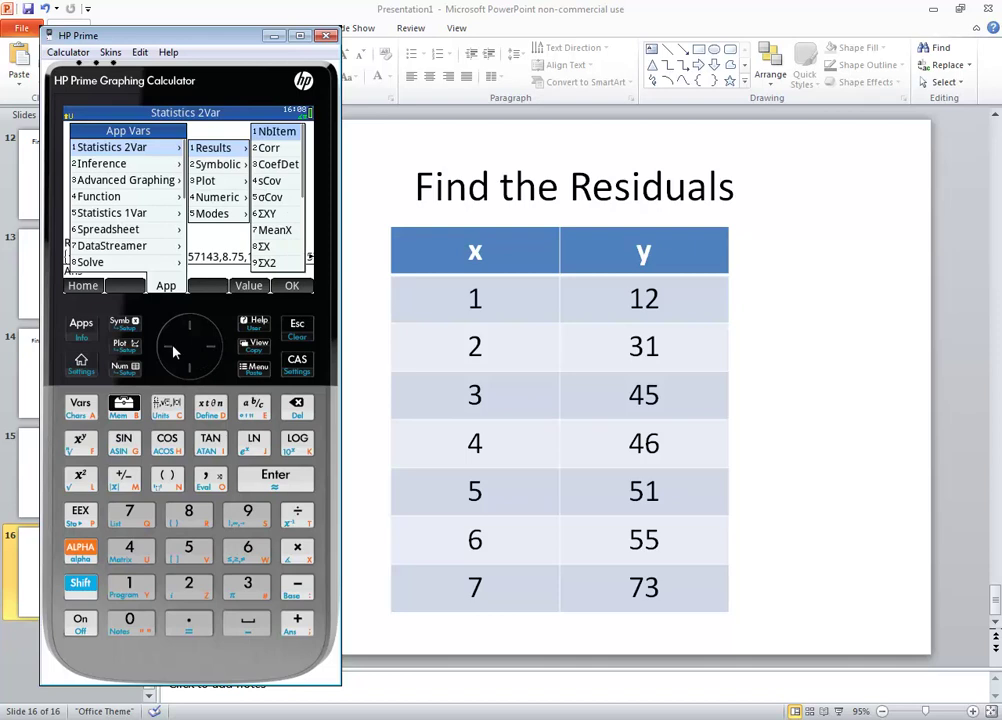
{"action": "left_click", "coordinate": [171, 359]}
{"action": "left_click", "coordinate": [186, 372]}
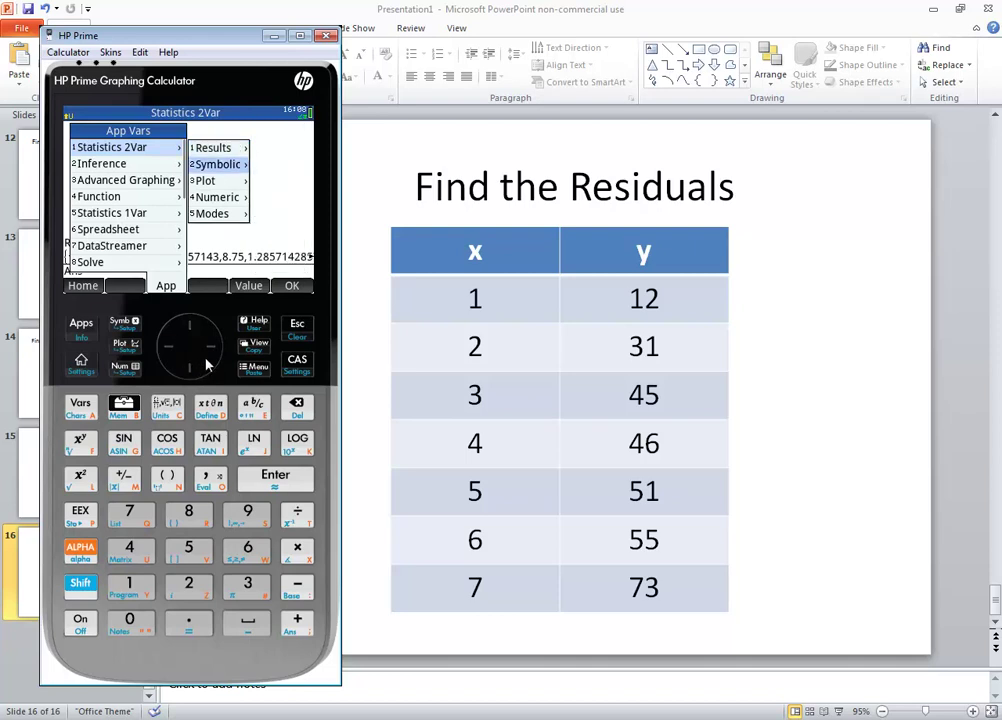
{"action": "left_click", "coordinate": [213, 350]}
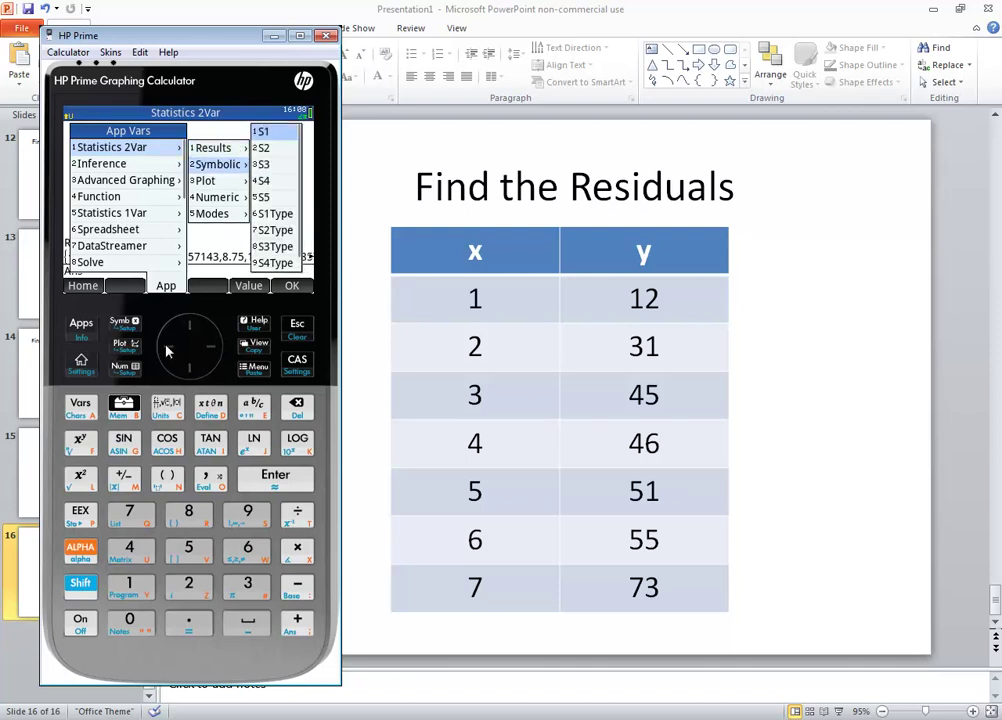
{"action": "left_click", "coordinate": [170, 348]}
{"action": "left_click", "coordinate": [190, 371]}
{"action": "left_click", "coordinate": [218, 356]}
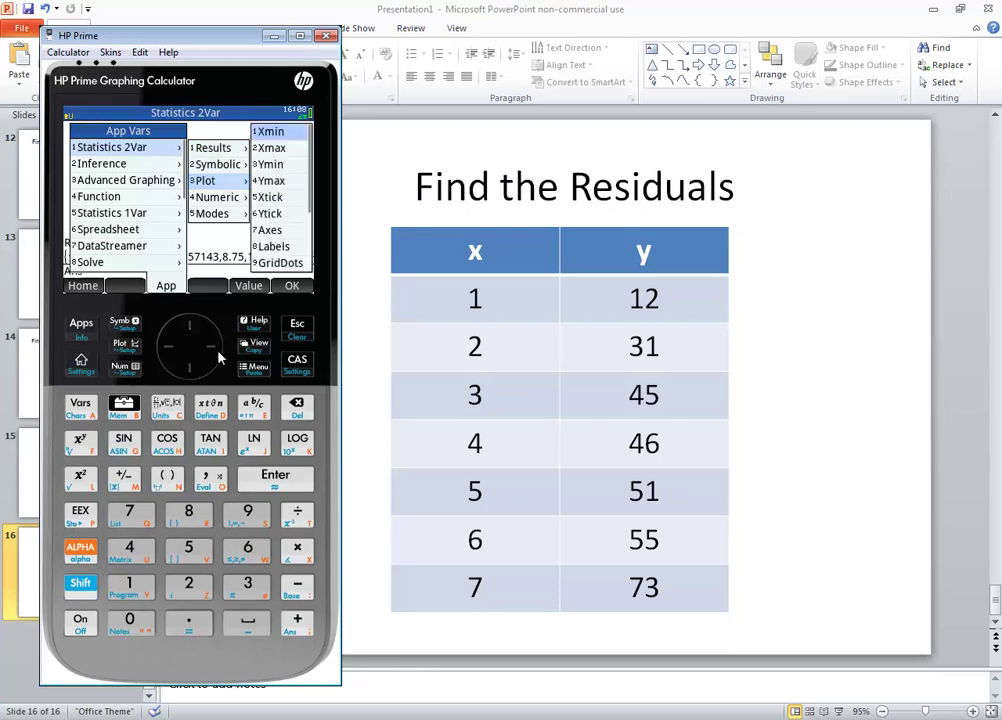
{"action": "left_click", "coordinate": [168, 347]}
{"action": "left_click", "coordinate": [190, 370]}
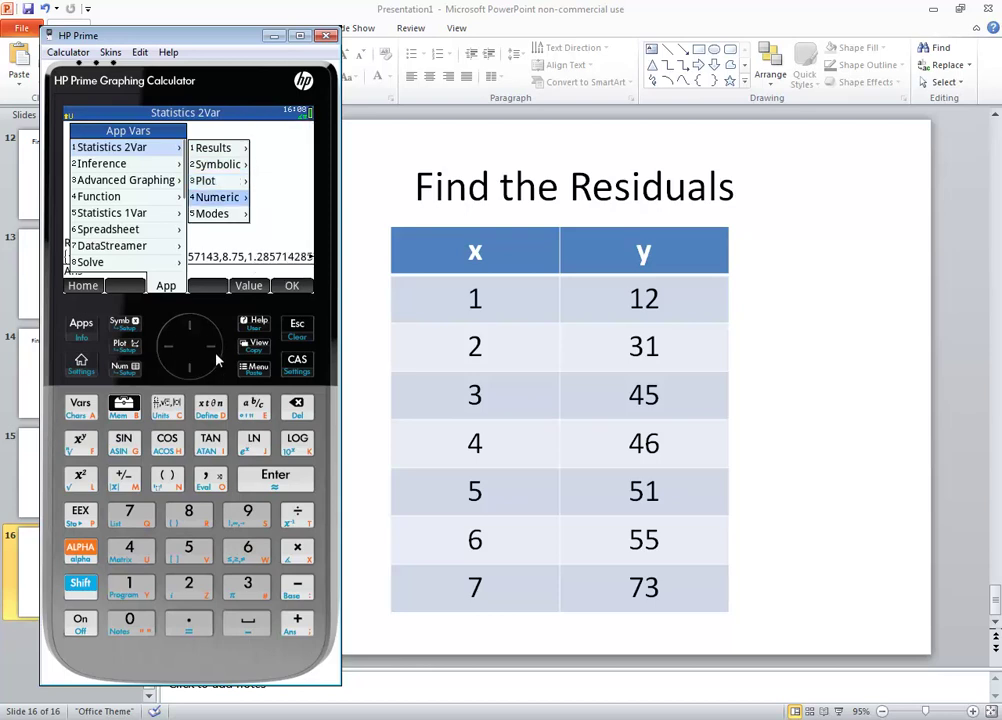
Step: Choose column C3 as the target and store the residual list with Ans▸C3
{"action": "left_click", "coordinate": [216, 355]}
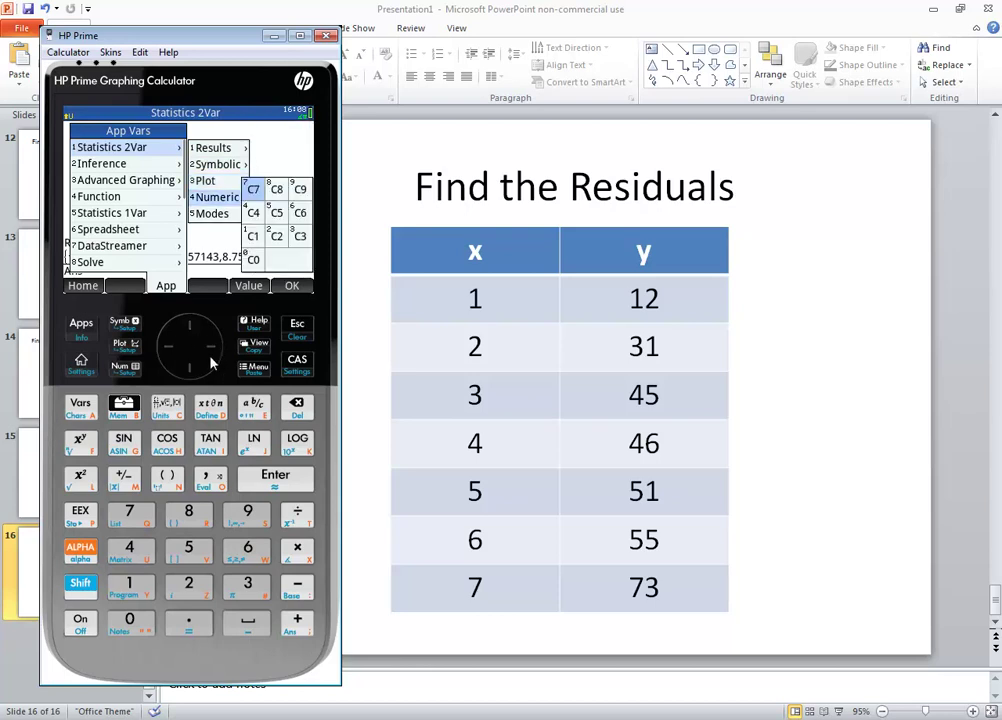
{"action": "left_click", "coordinate": [196, 376]}
{"action": "left_click", "coordinate": [196, 376]}
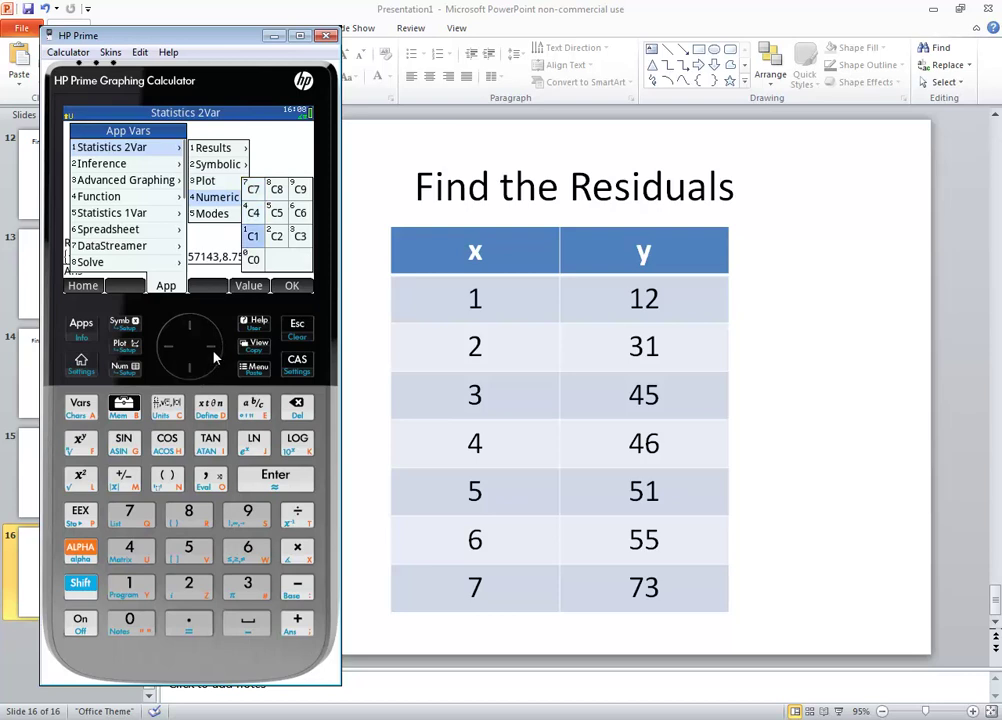
{"action": "left_click", "coordinate": [215, 355]}
{"action": "left_click", "coordinate": [215, 355]}
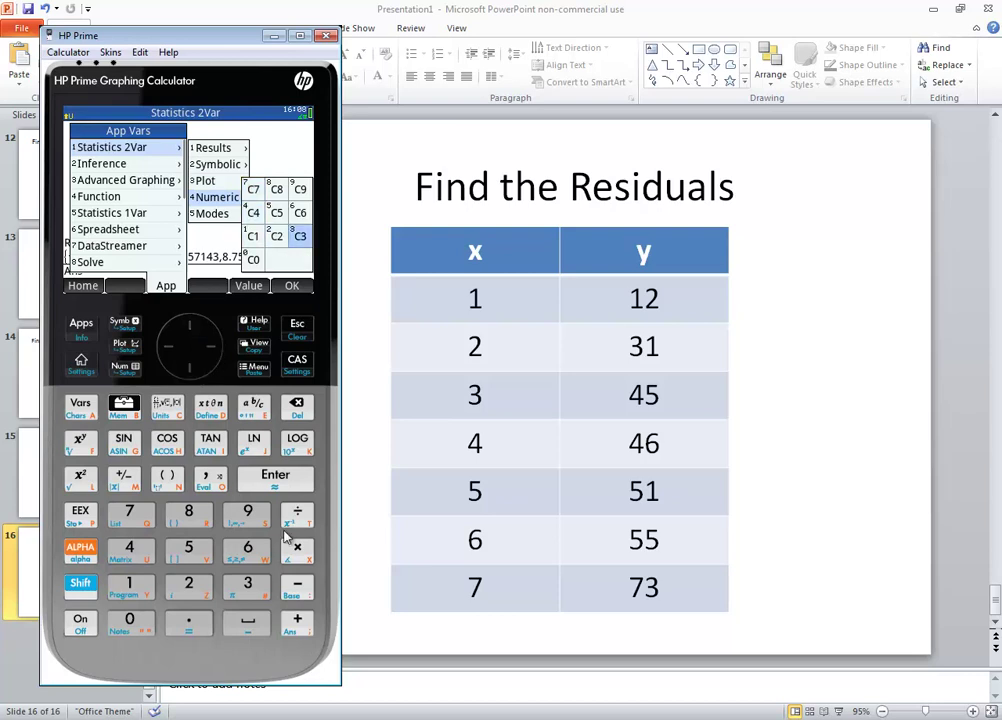
{"action": "left_click", "coordinate": [284, 485]}
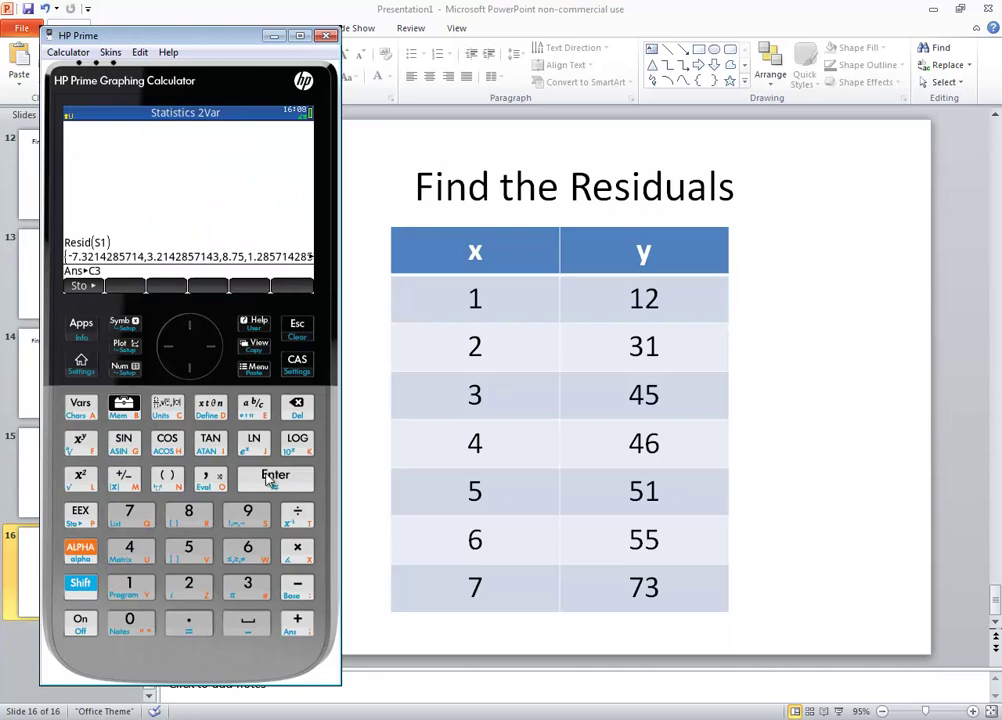
{"action": "left_click", "coordinate": [275, 480]}
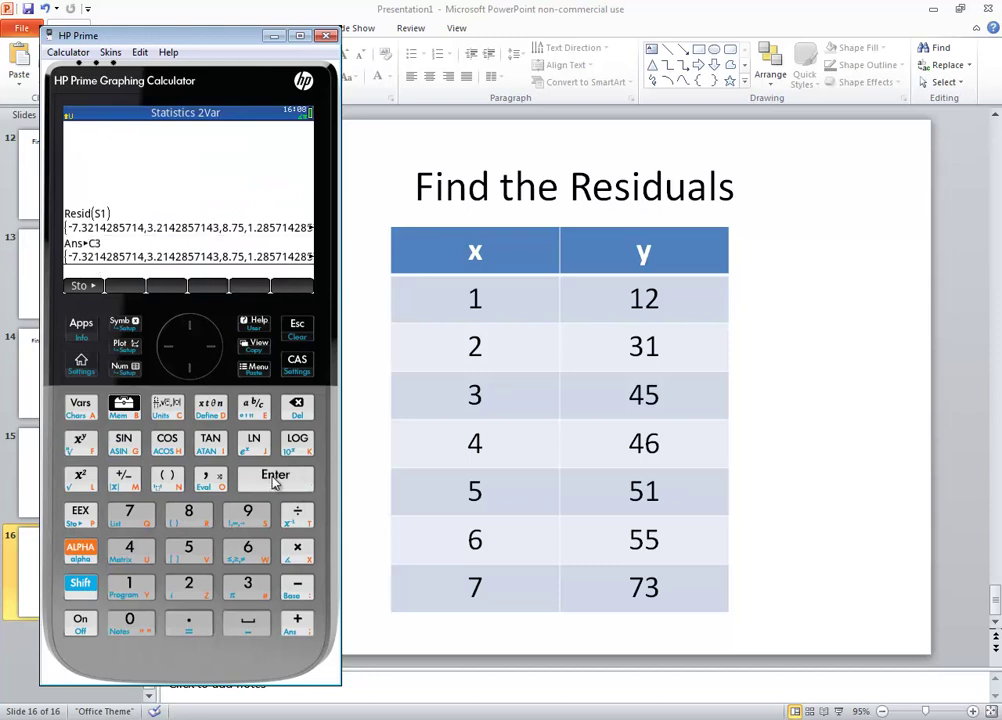
Step: Show the data table with residuals -7.3214285 through 2.8928571 in column C3
{"action": "left_click", "coordinate": [122, 369]}
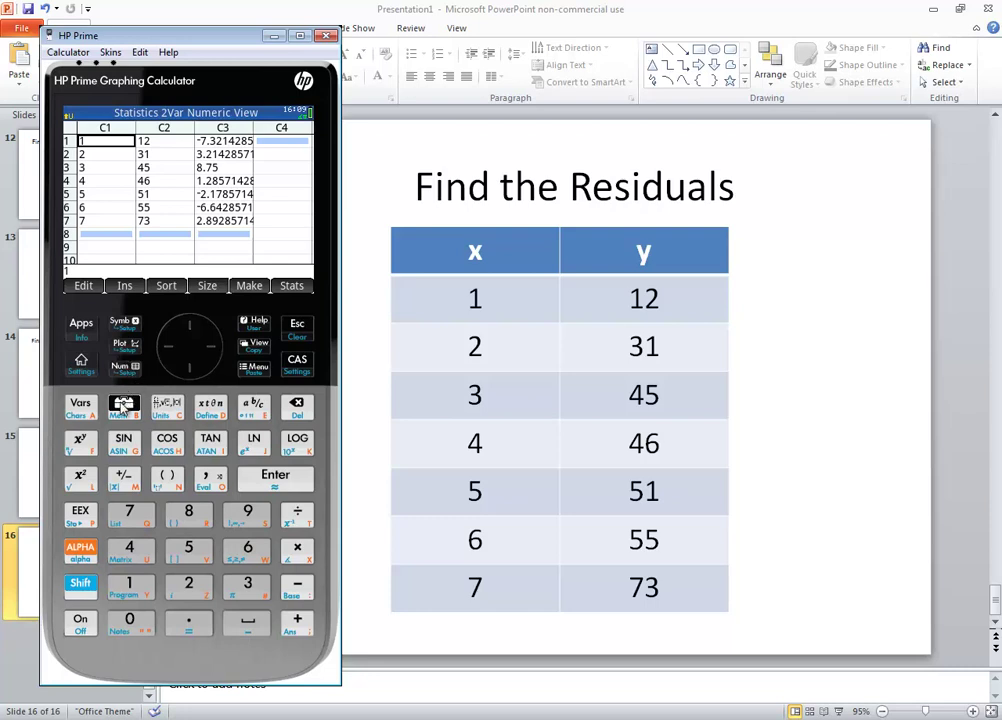
Step: Return home, then view the Symbolic View showing S1 as C1 vs C2 with linear Fit1
{"action": "left_click", "coordinate": [81, 362]}
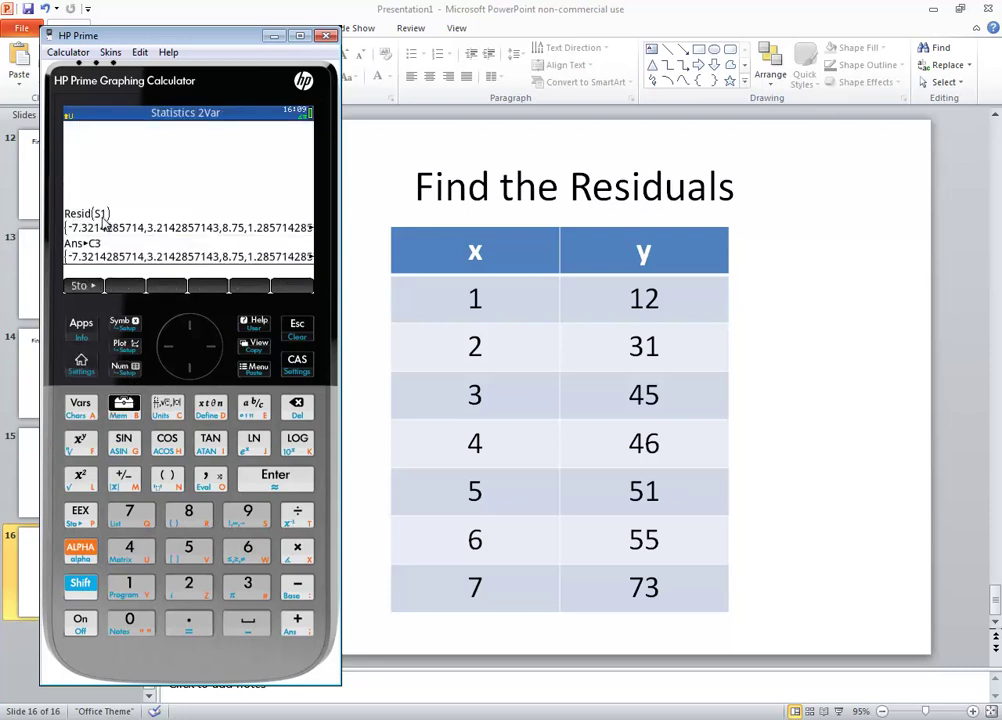
{"action": "left_click", "coordinate": [120, 325]}
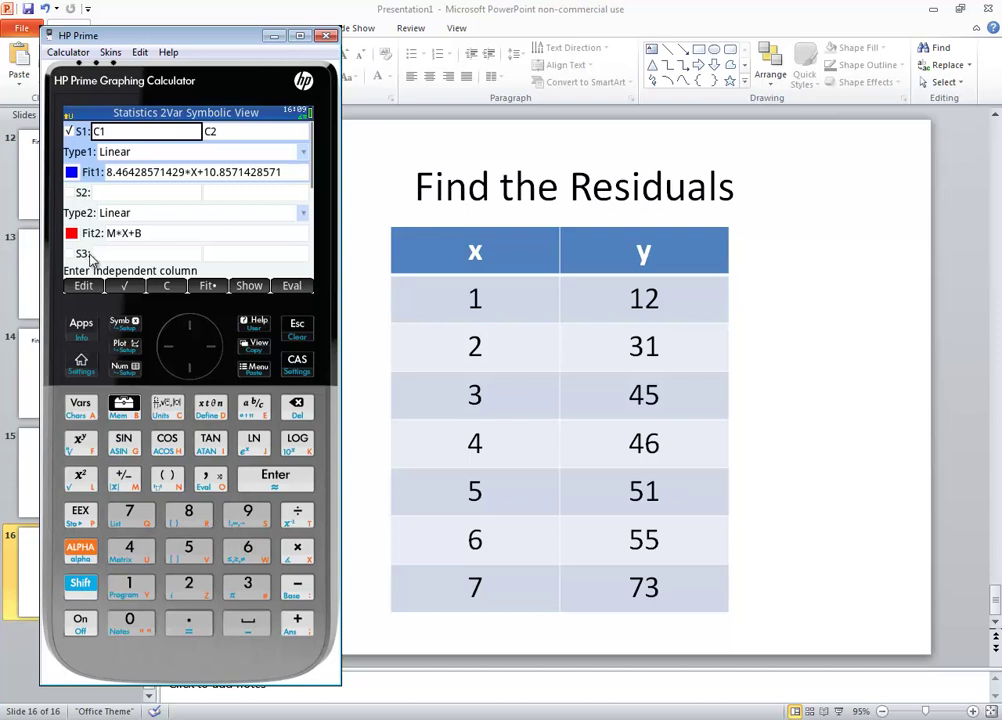
Step: Open the Application Library to display the calculator apps, with Statistics 2Var highlighted
{"action": "left_click", "coordinate": [81, 325]}
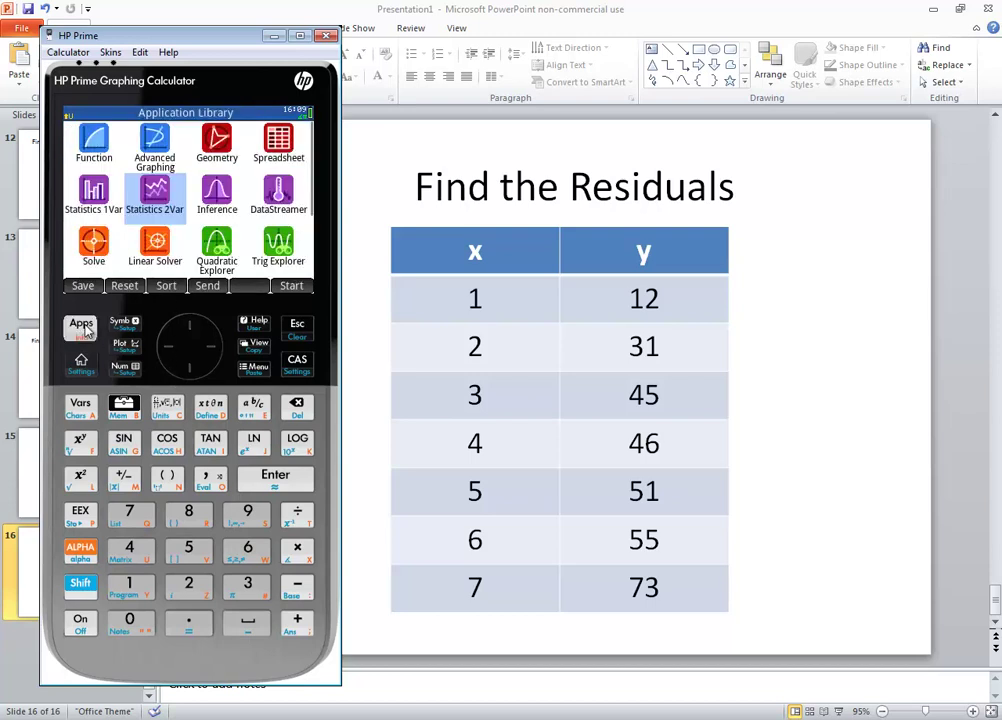